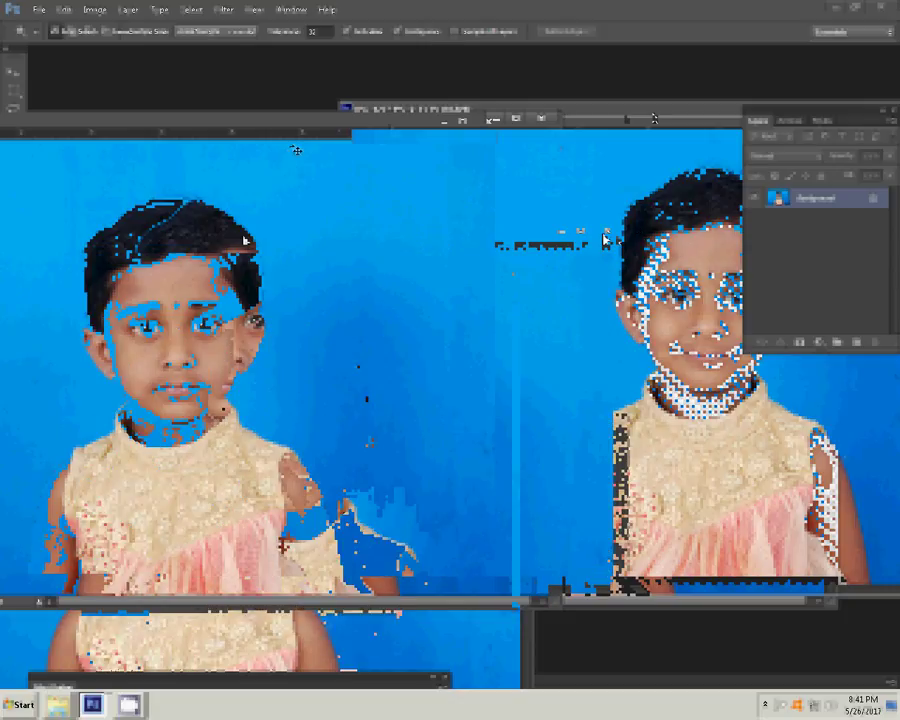
- Drag the child's portrait into the other document and shift it right and slightly down
{"action": "key", "text": "v"}
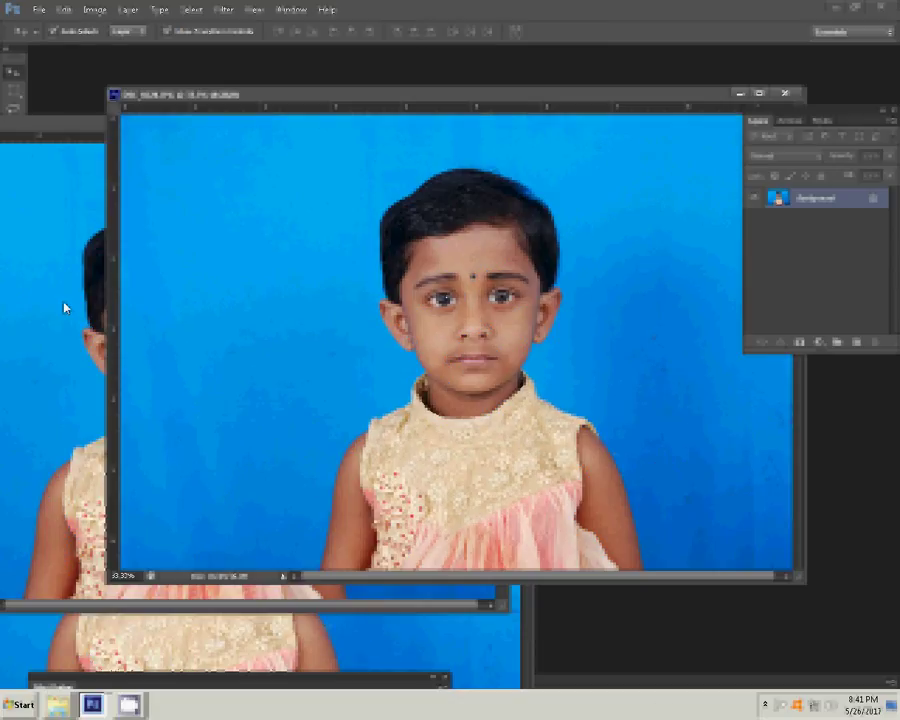
{"action": "mouse_move", "coordinate": [64, 308]}
{"action": "left_mouse_down"}
{"action": "mouse_move", "coordinate": [363, 280]}
{"action": "mouse_move", "coordinate": [263, 151]}
{"action": "left_mouse_up"}
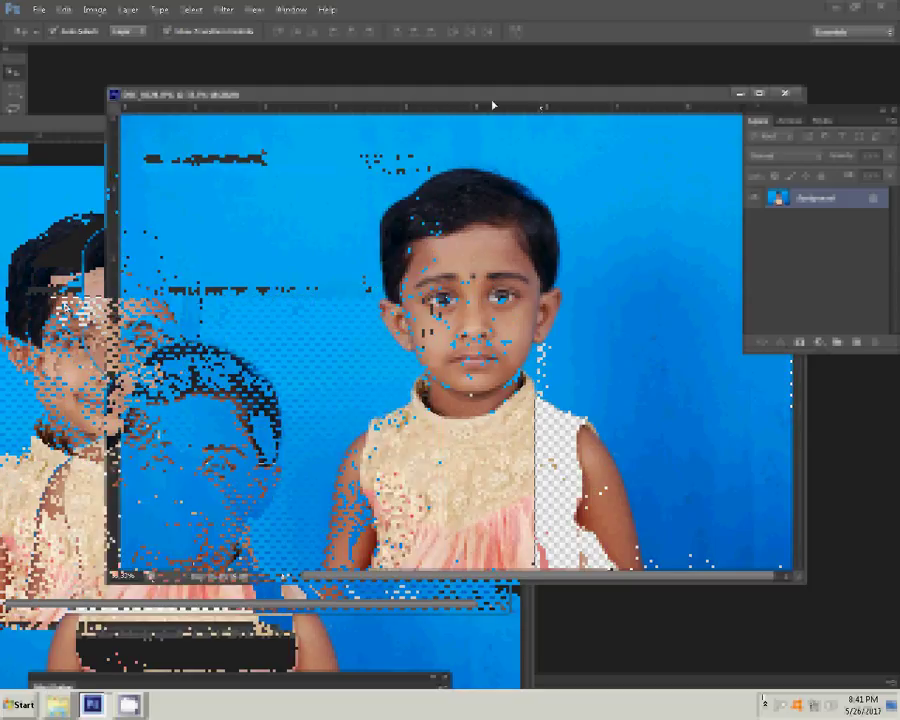
{"action": "left_click_drag", "start_coordinate": [492, 104], "coordinate": [605, 120]}
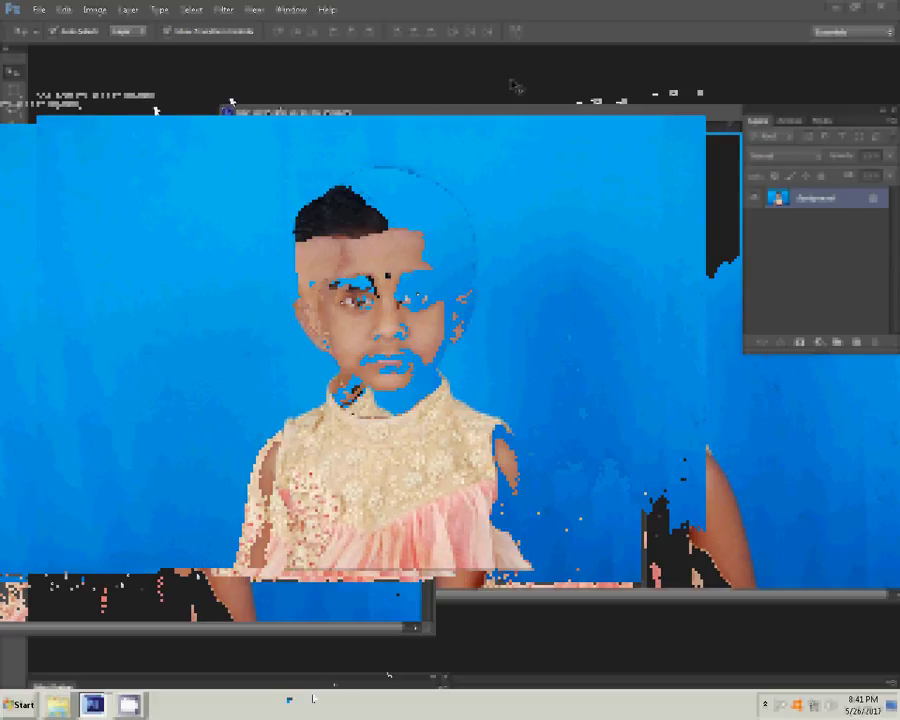
{"action": "left_click", "coordinate": [11, 112]}
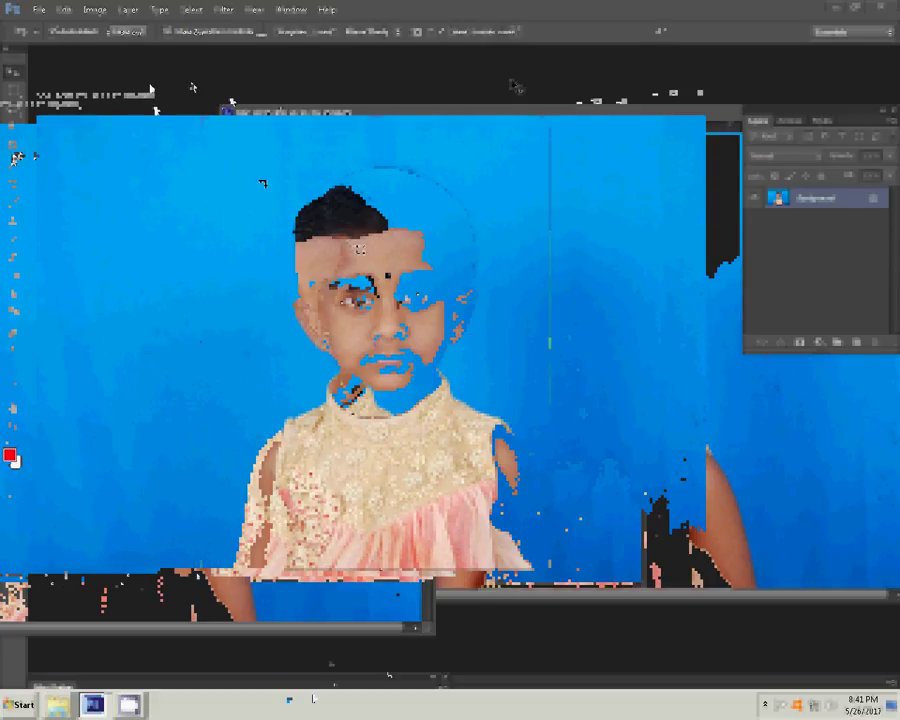
- Draw a 3.4 × 4.4 cm crop frame around the child's head and shoulders and enlarge it upward
{"action": "key", "text": "c"}
{"action": "left_click_drag", "start_coordinate": [255, 170], "coordinate": [520, 482]}
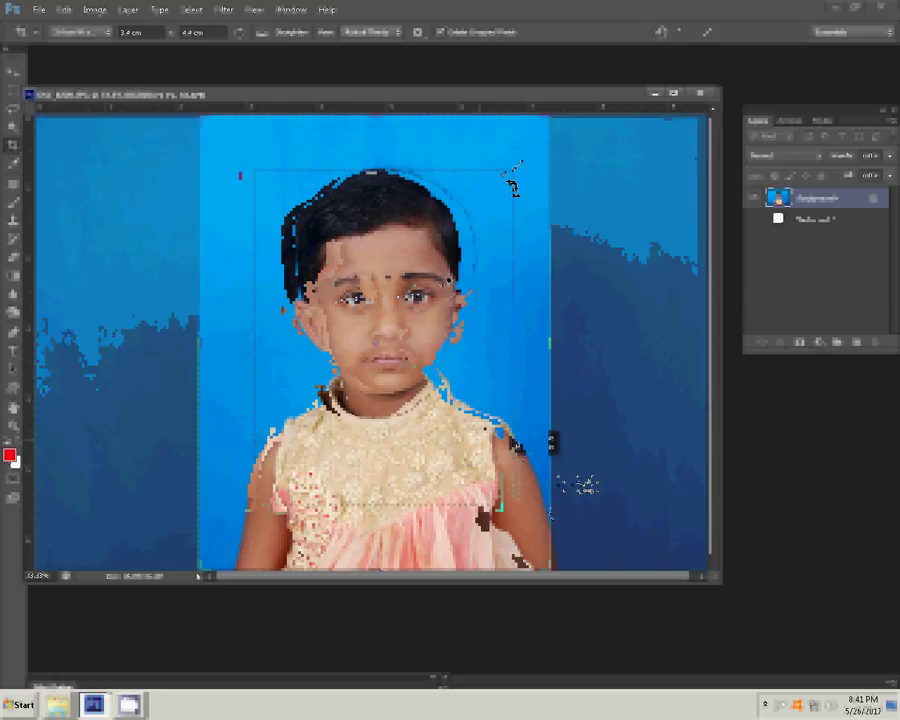
{"action": "mouse_move", "coordinate": [512, 186]}
{"action": "left_mouse_down"}
{"action": "mouse_move", "coordinate": [517, 162]}
{"action": "mouse_move", "coordinate": [535, 158]}
{"action": "left_mouse_up"}
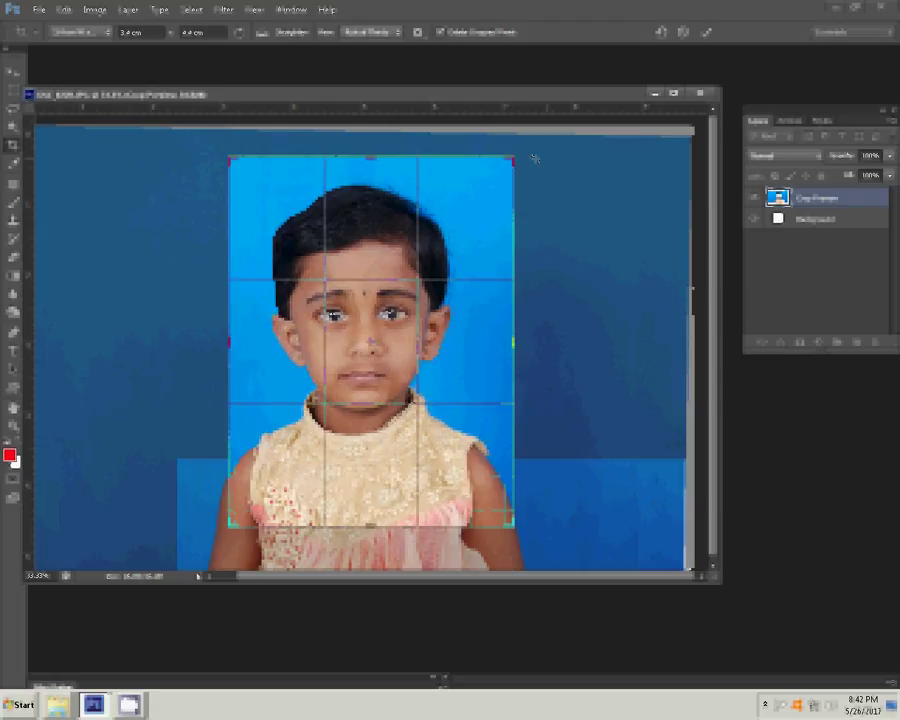
{"action": "left_click_drag", "start_coordinate": [535, 158], "coordinate": [535, 156]}
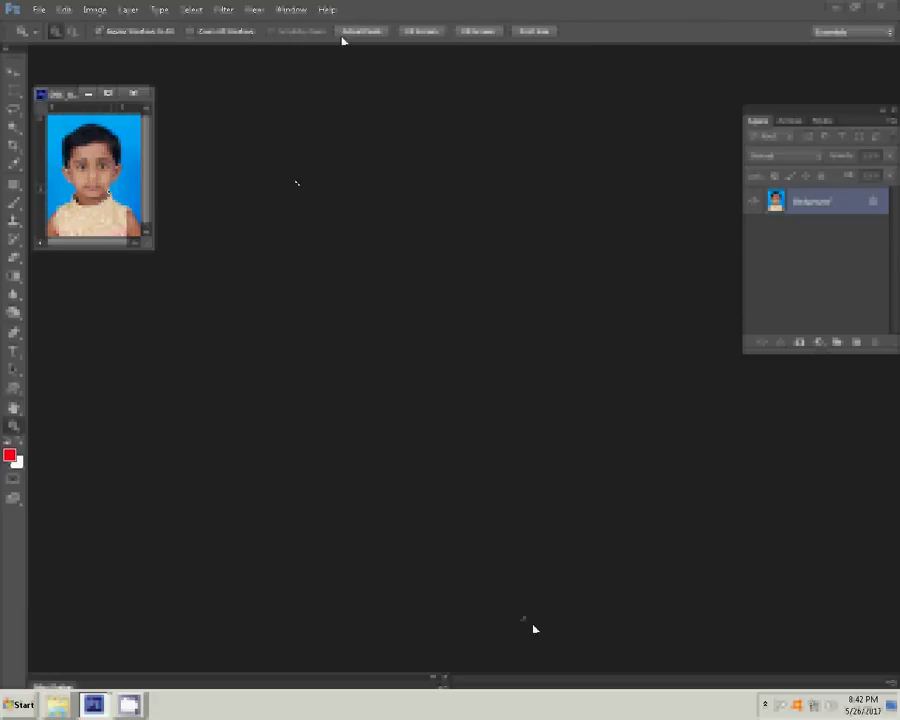
- View at actual pixels and shift Color Balance midtones toward yellow, settling at -14
{"action": "left_click", "coordinate": [343, 36]}
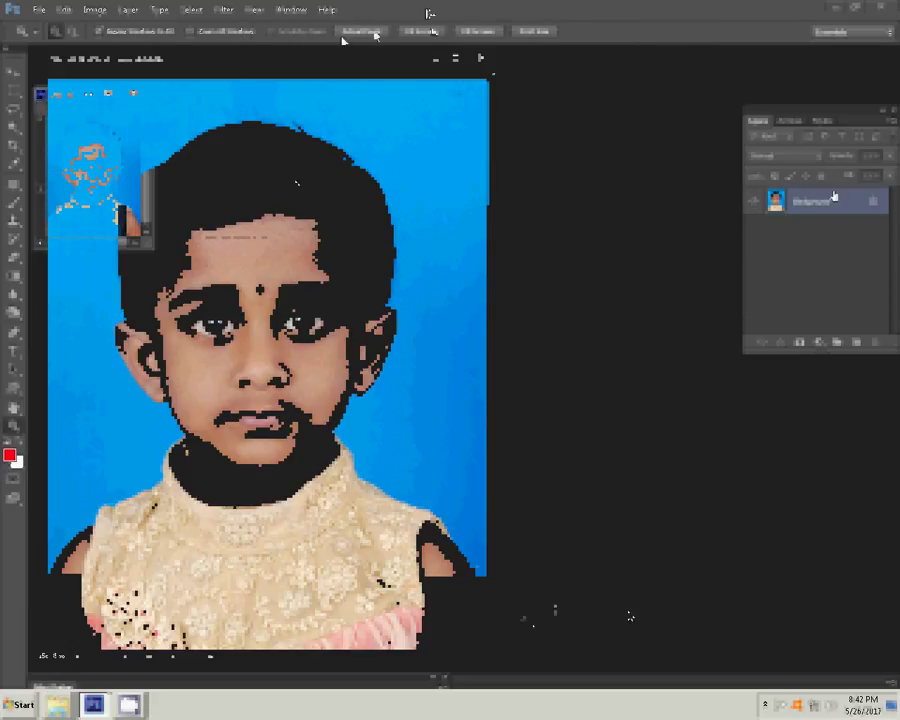
{"action": "key", "text": "ctrl+b"}
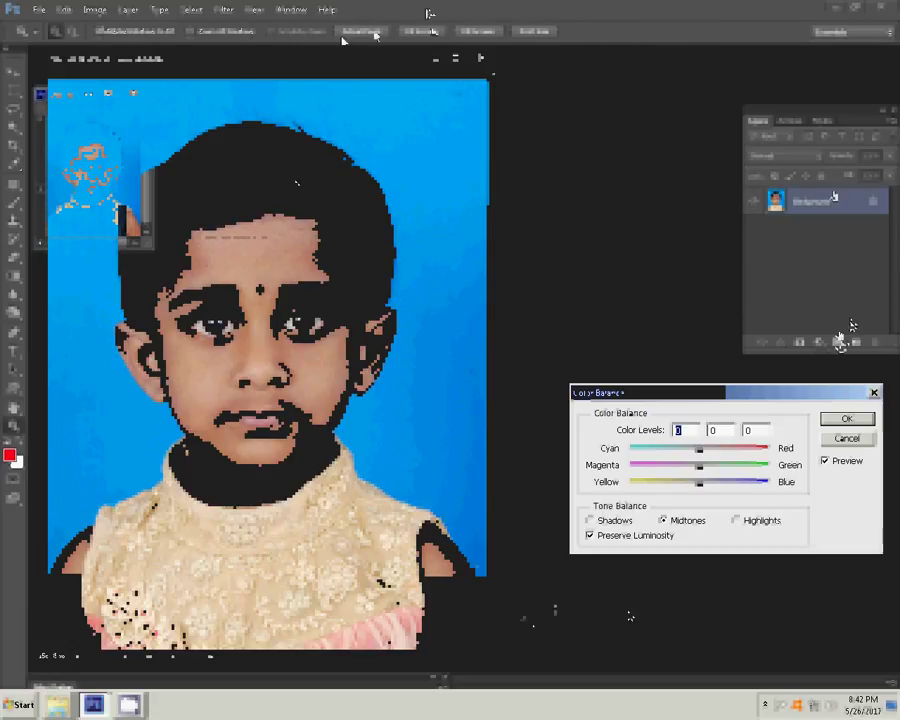
{"action": "left_click_drag", "start_coordinate": [695, 483], "coordinate": [692, 489]}
{"action": "left_click", "coordinate": [862, 423]}
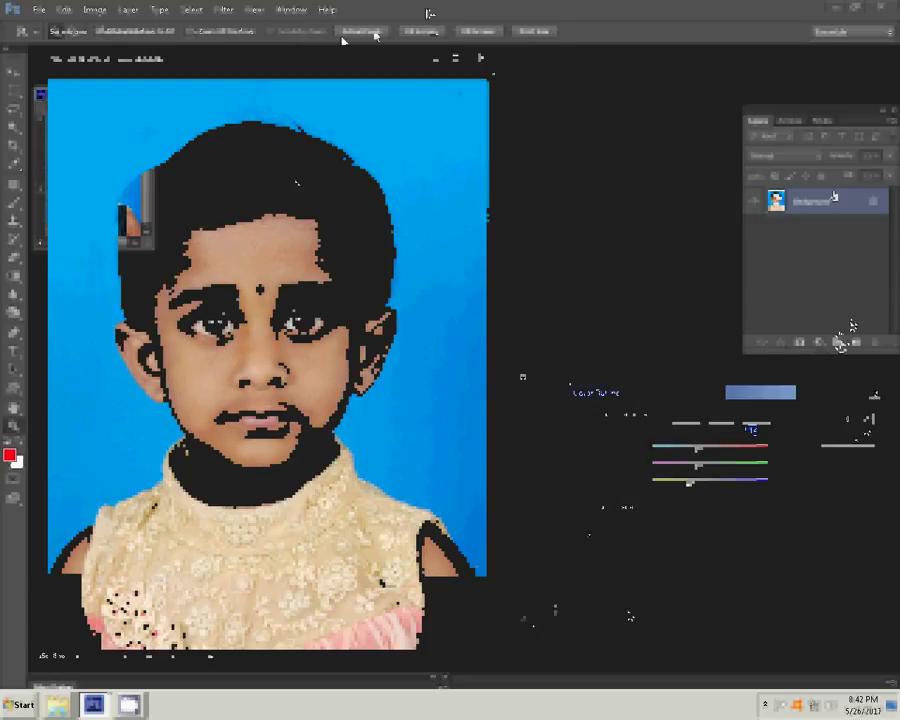
- Add a Selective Color adjustment layer and enter 4 in one of its values
{"action": "left_click", "coordinate": [818, 342]}
{"action": "left_click", "coordinate": [846, 616]}
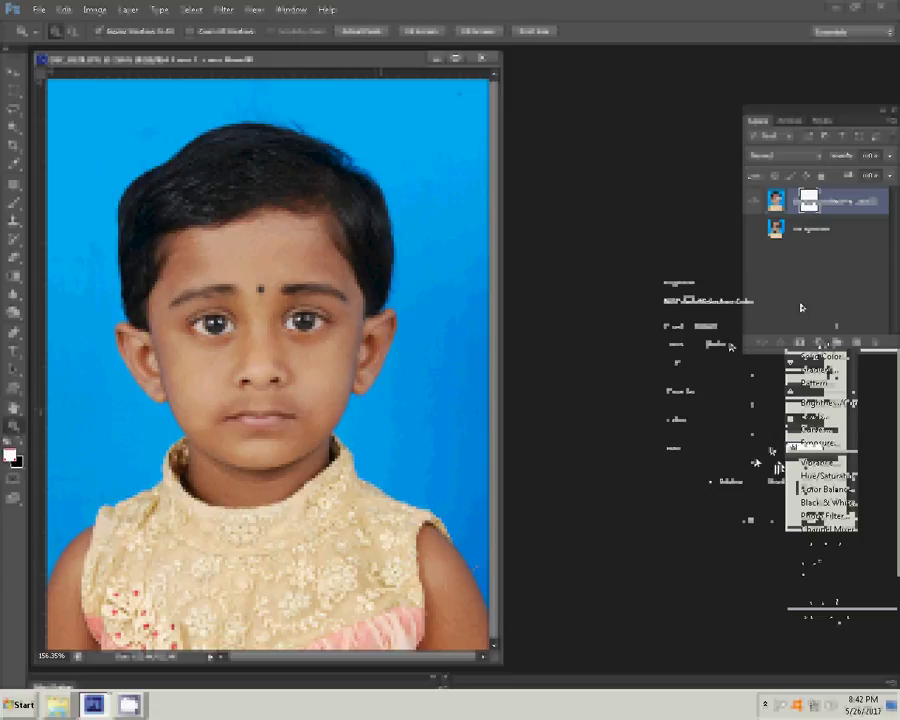
{"action": "left_click", "coordinate": [772, 451]}
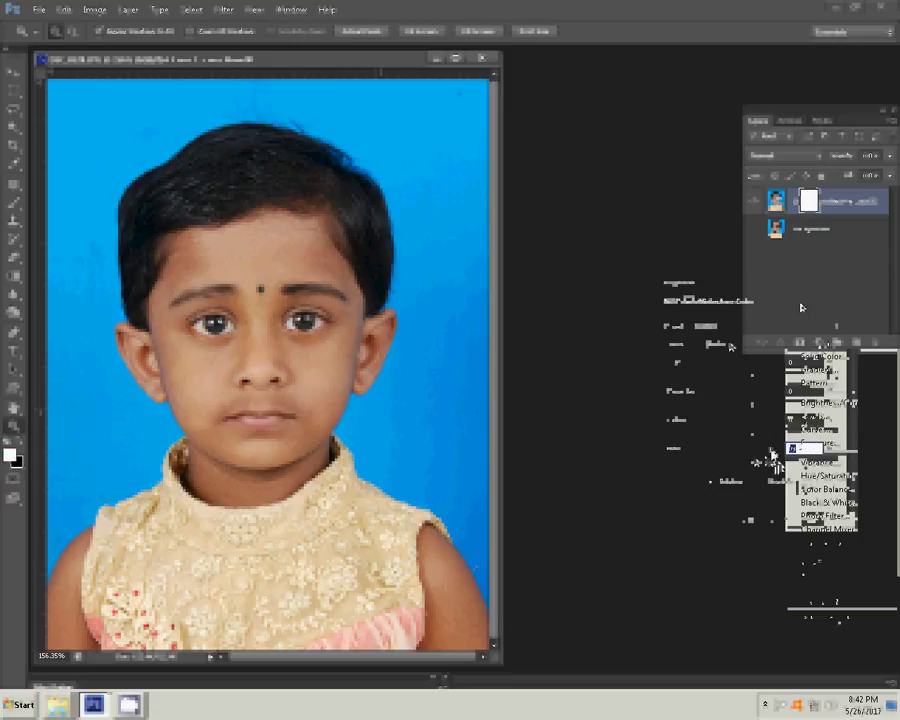
{"action": "type", "text": "4"}
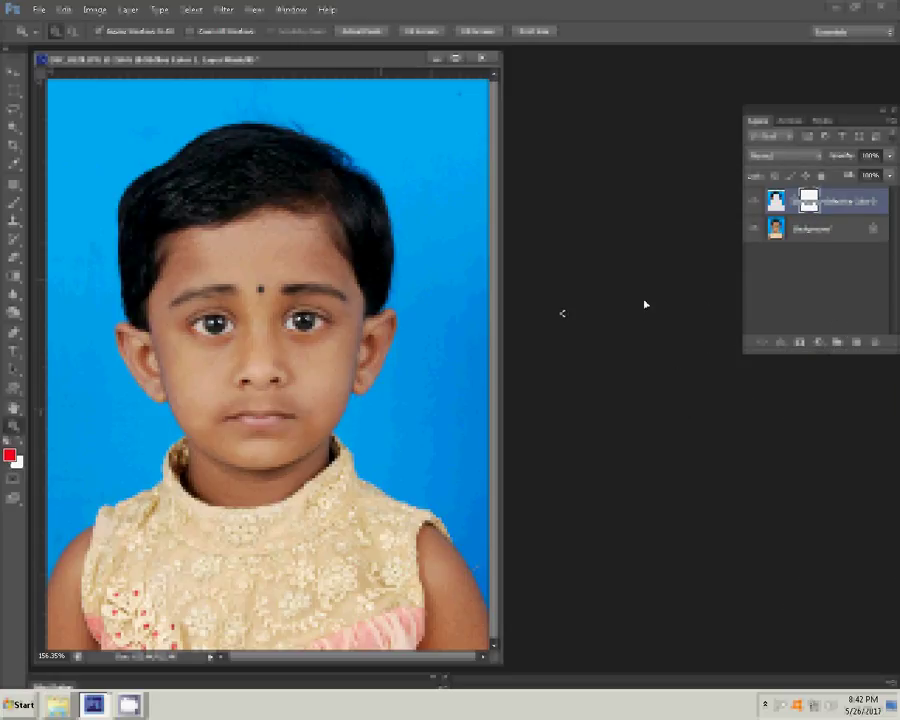
- Apply Magic Pro smoothing at Graininess 83, then bring up the Add Noise filter settings
{"action": "left_click", "coordinate": [95, 10]}
{"action": "mouse_move", "coordinate": [125, 39]}
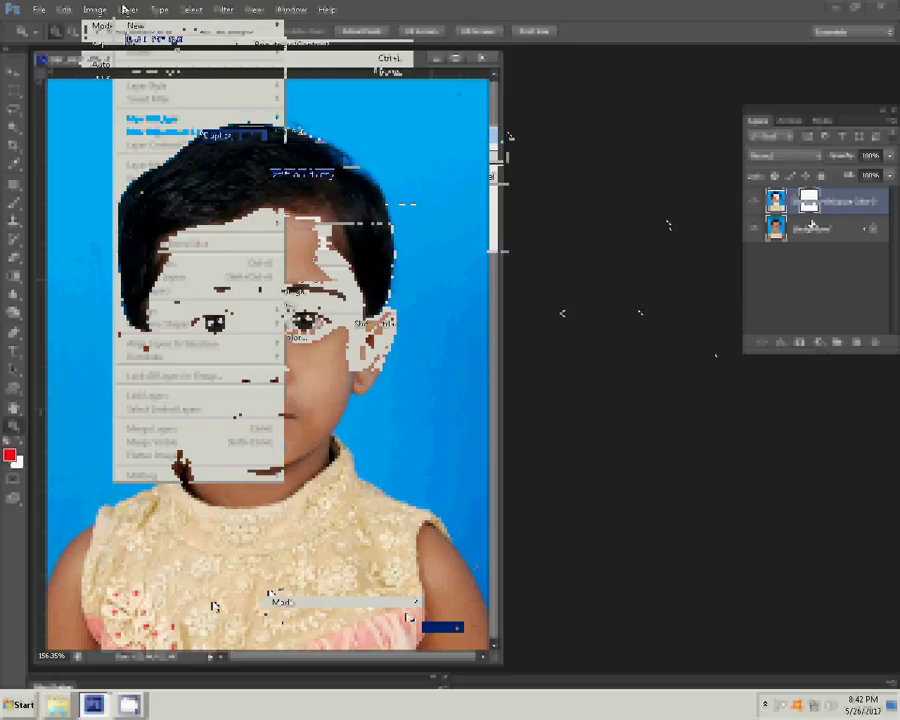
{"action": "left_click", "coordinate": [223, 9]}
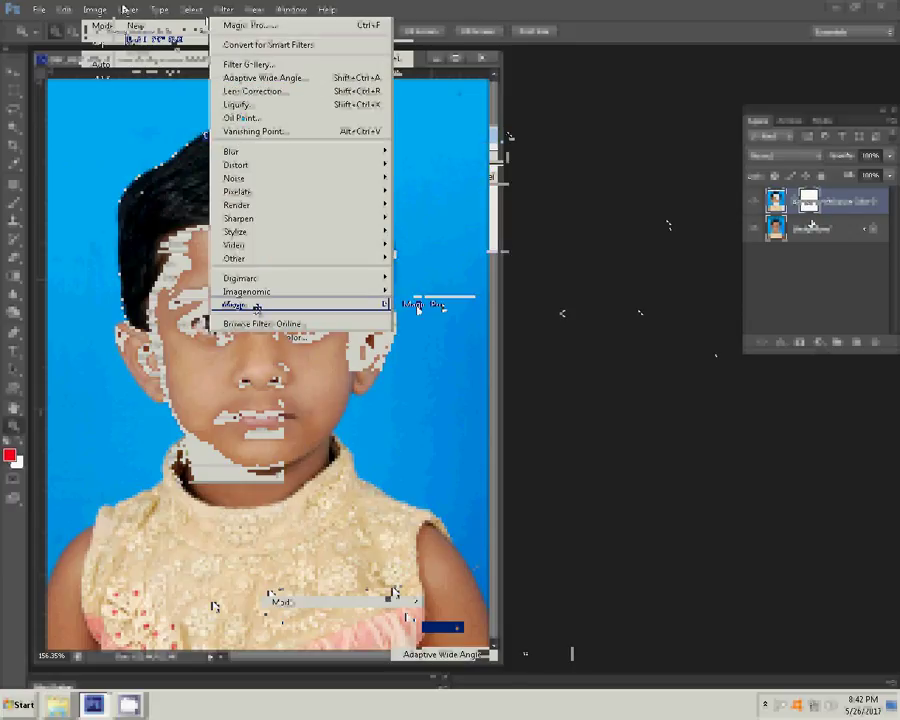
{"action": "left_click", "coordinate": [424, 302]}
{"action": "left_click_drag", "start_coordinate": [432, 327], "coordinate": [475, 327]}
{"action": "left_click", "coordinate": [581, 296]}
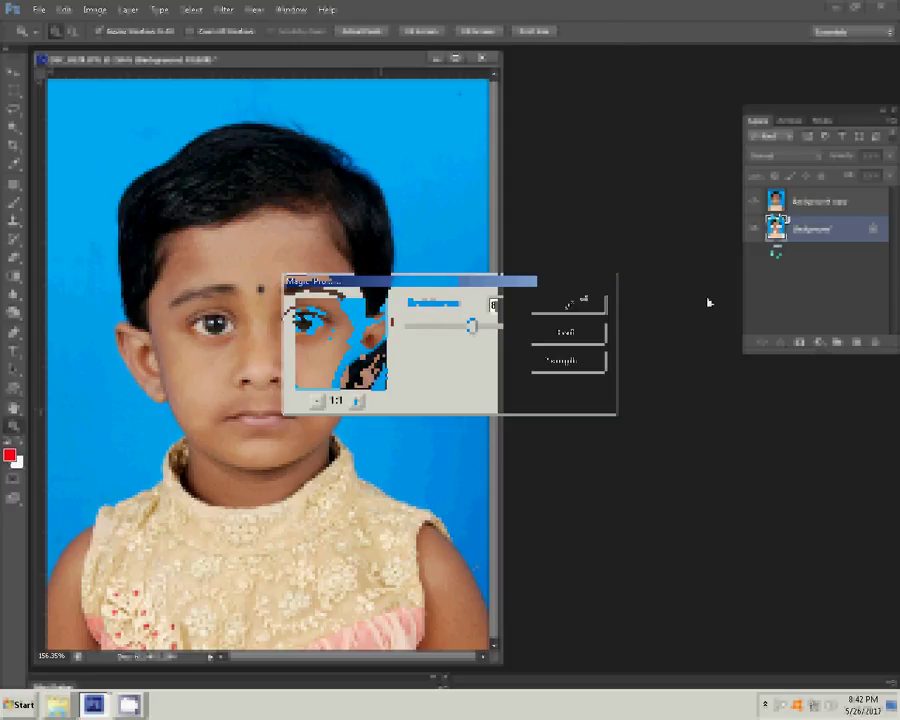
{"action": "left_click", "coordinate": [229, 10]}
{"action": "mouse_move", "coordinate": [300, 178]}
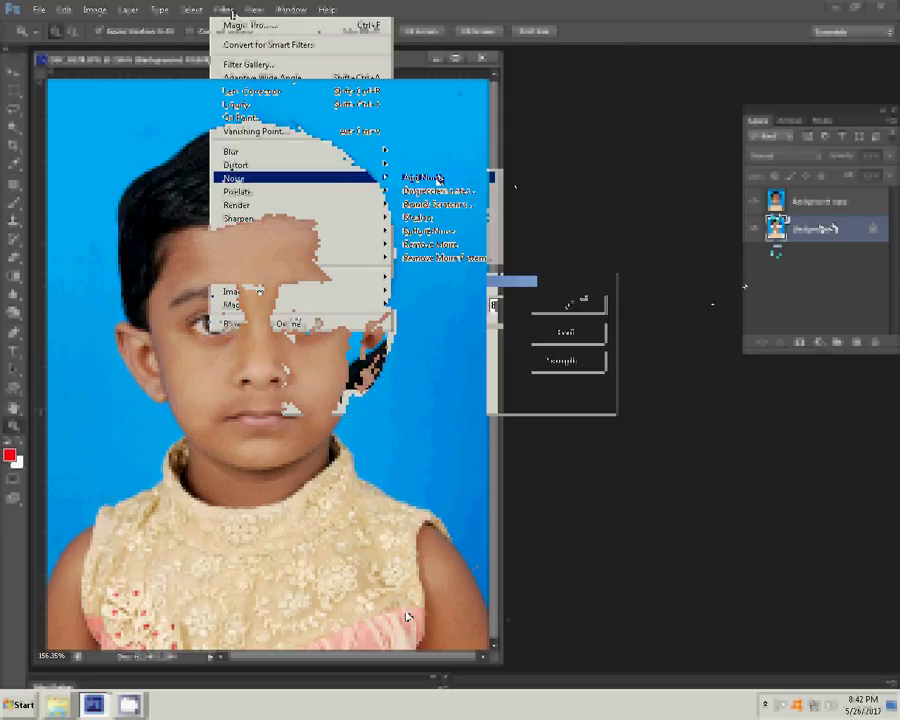
{"action": "left_click", "coordinate": [438, 179]}
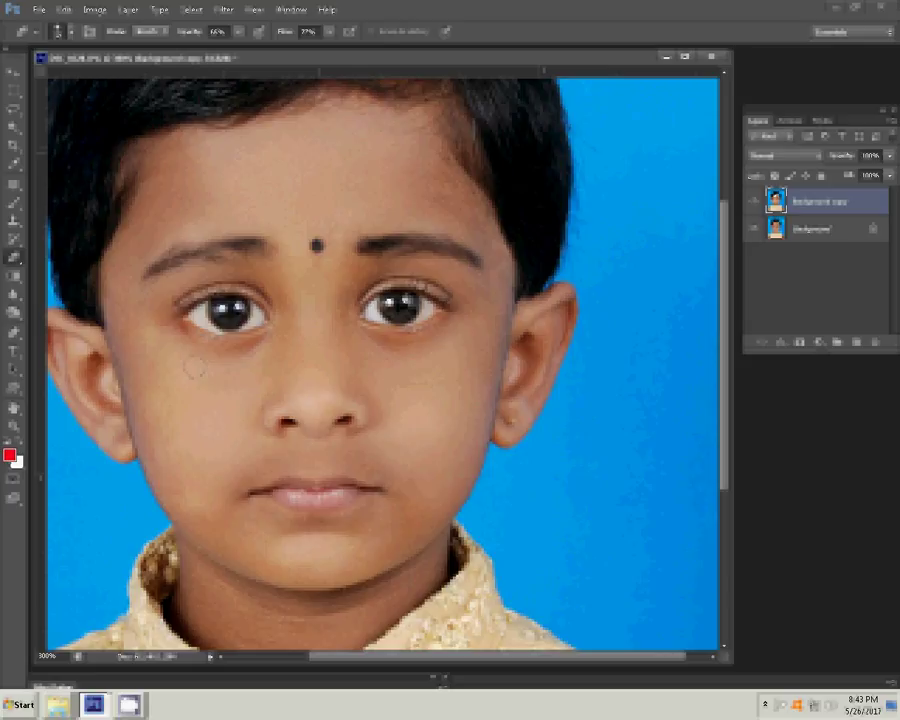
- Zoom in and retouch the chin using the retouching tool's first context-menu option
{"action": "scroll", "coordinate": [200, 372], "scroll_direction": "down", "scroll_amount": 5}
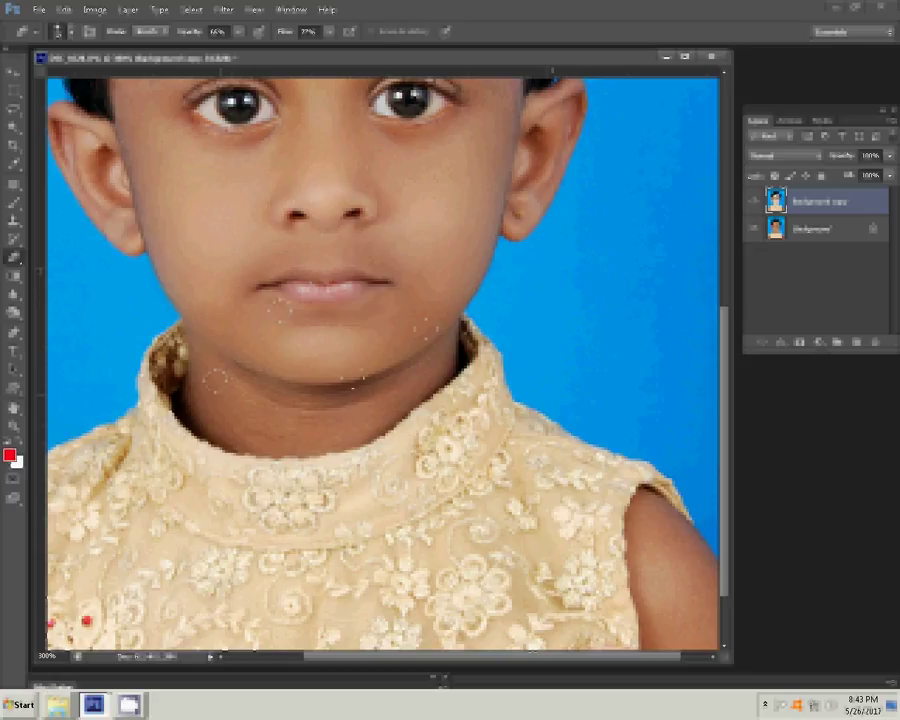
{"action": "key", "text": "w"}
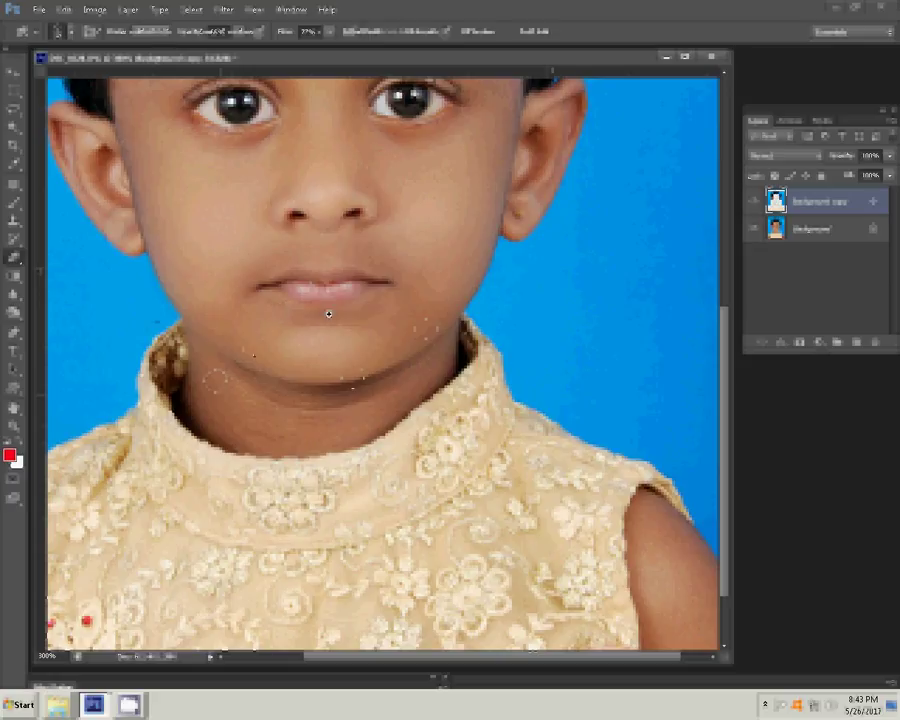
{"action": "right_click", "coordinate": [329, 314]}
{"action": "left_click", "coordinate": [347, 325]}
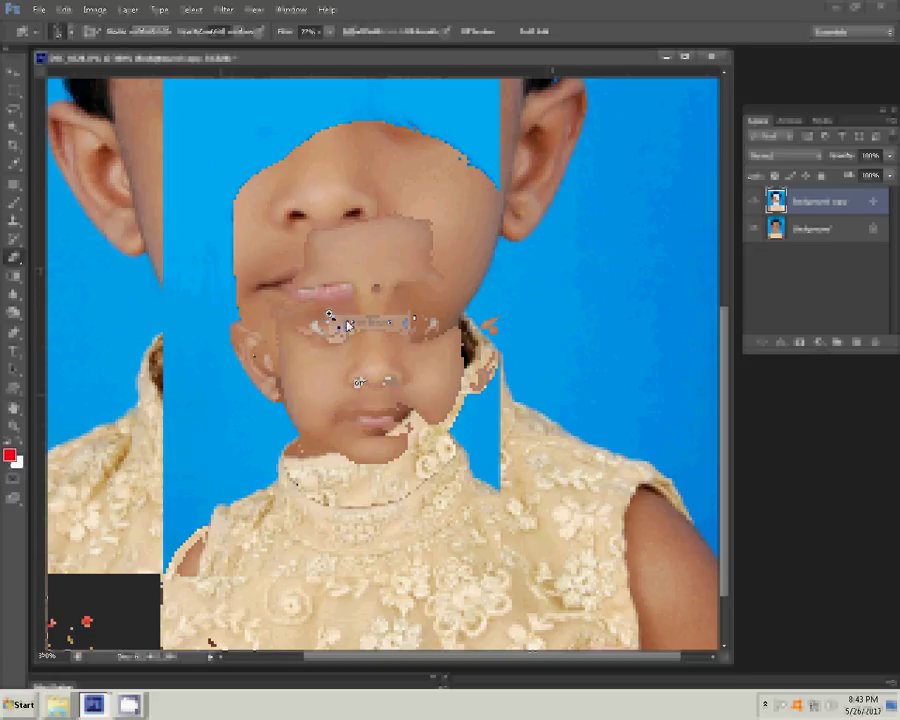
- Darken the portrait's midtones slightly in Levels, to about 0.88
{"action": "key", "text": "ctrl+l"}
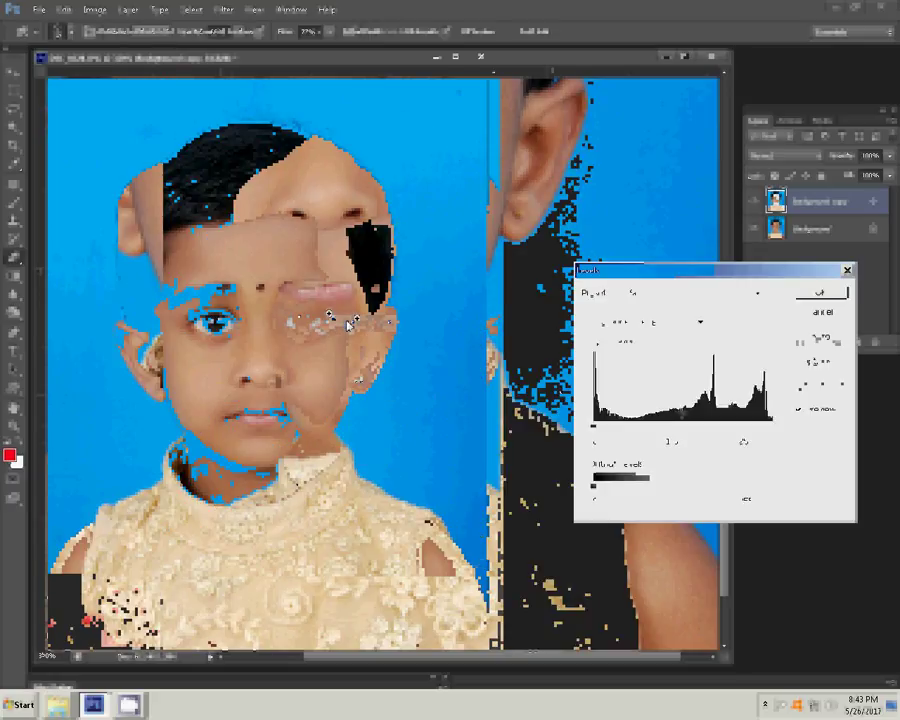
{"action": "left_click_drag", "start_coordinate": [683, 427], "coordinate": [691, 430]}
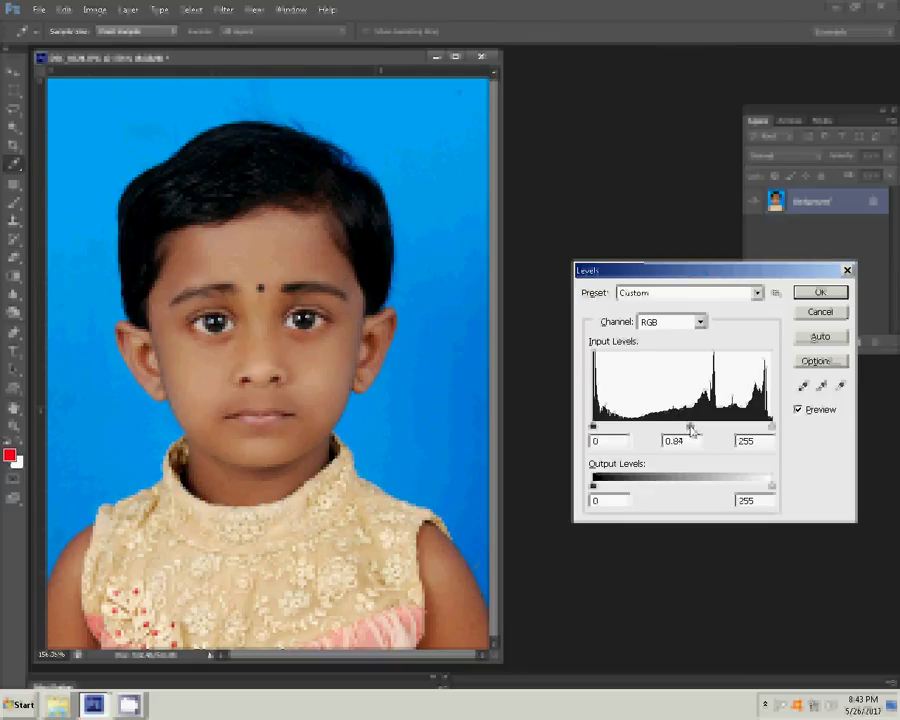
{"action": "left_click", "coordinate": [820, 292]}
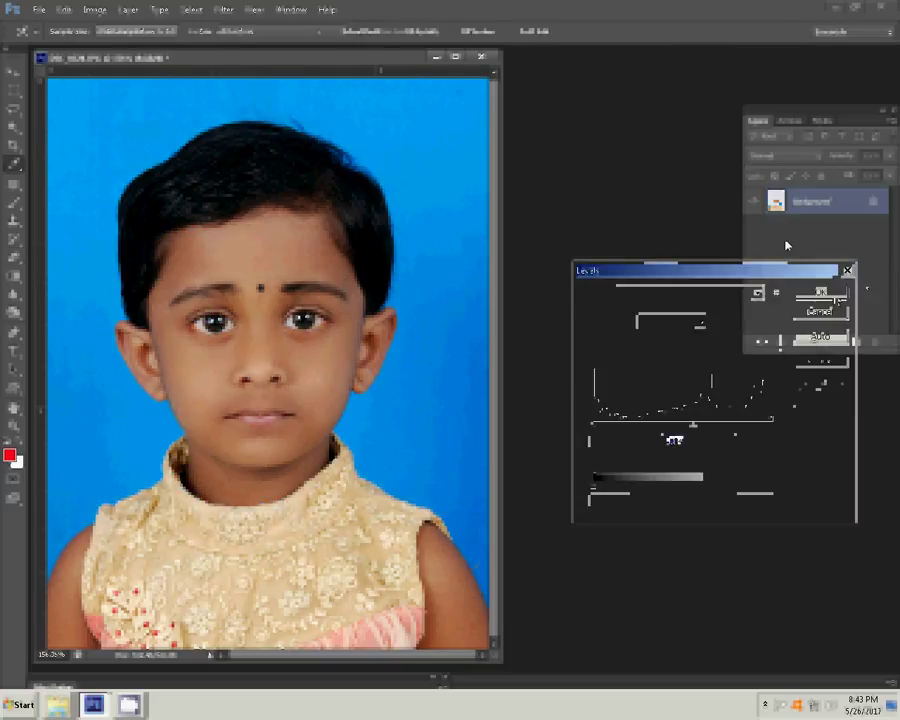
- Set Color Balance levels to 0, 0, -11 and zoom in on the hair edge
{"action": "key", "text": "ctrl+b"}
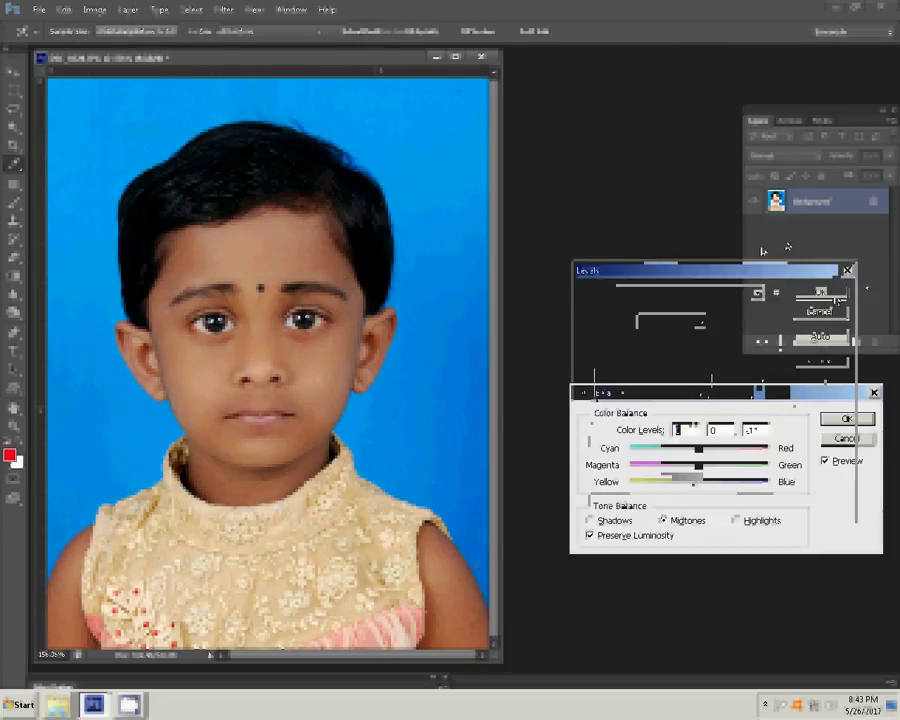
{"action": "key", "text": "Tab"}
{"action": "key", "text": "Tab"}
{"action": "type", "text": "-11"}
{"action": "key", "text": "Return"}
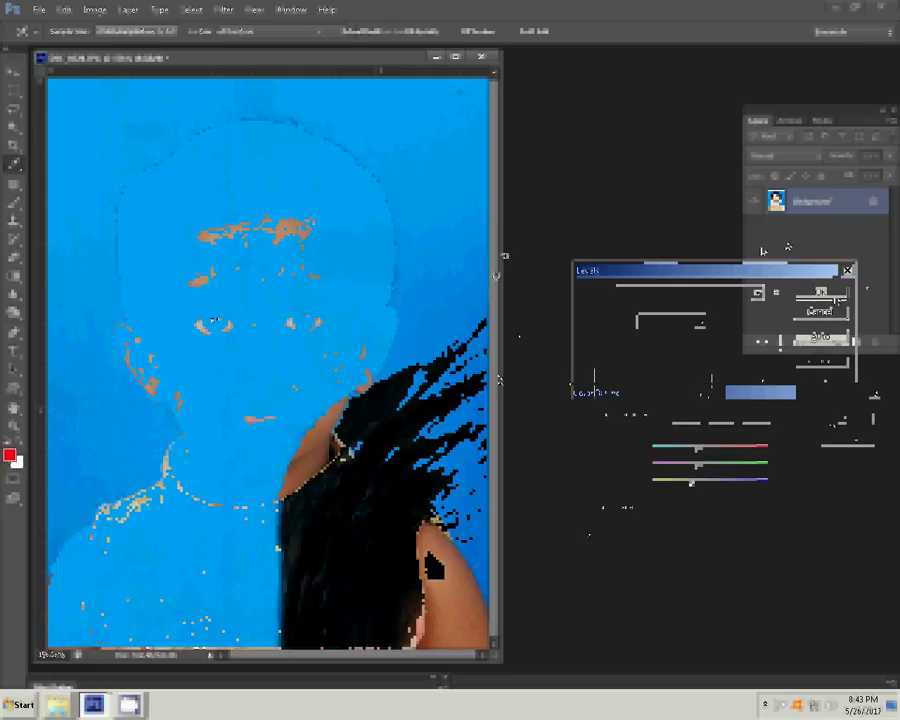
{"action": "key", "text": "z"}
{"action": "left_click", "coordinate": [201, 190]}
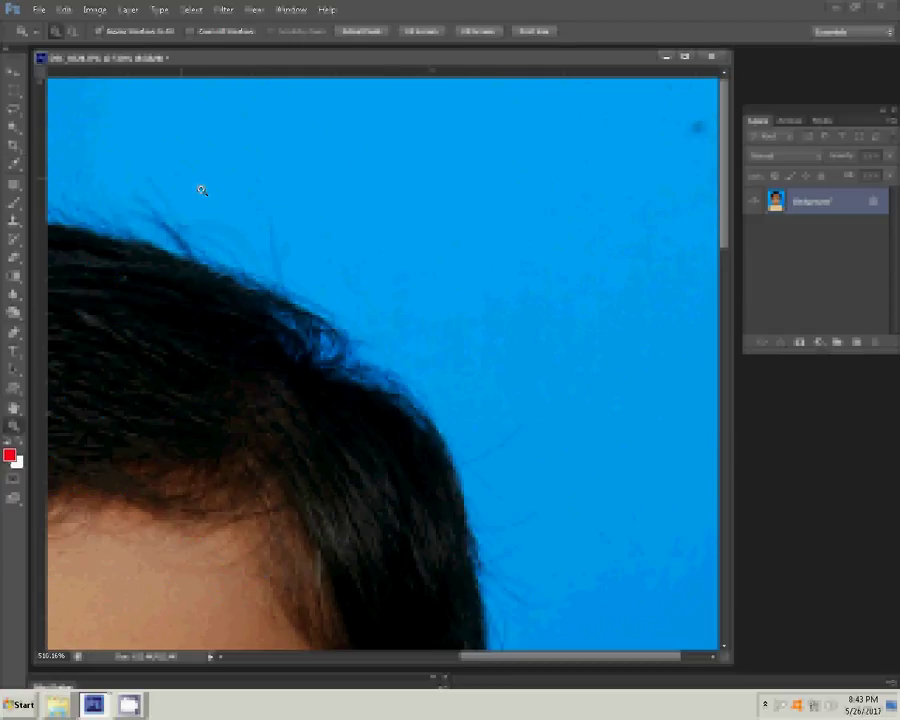
- Paint over the stray hair strands on the blue background beside the head
{"action": "key", "text": "w"}
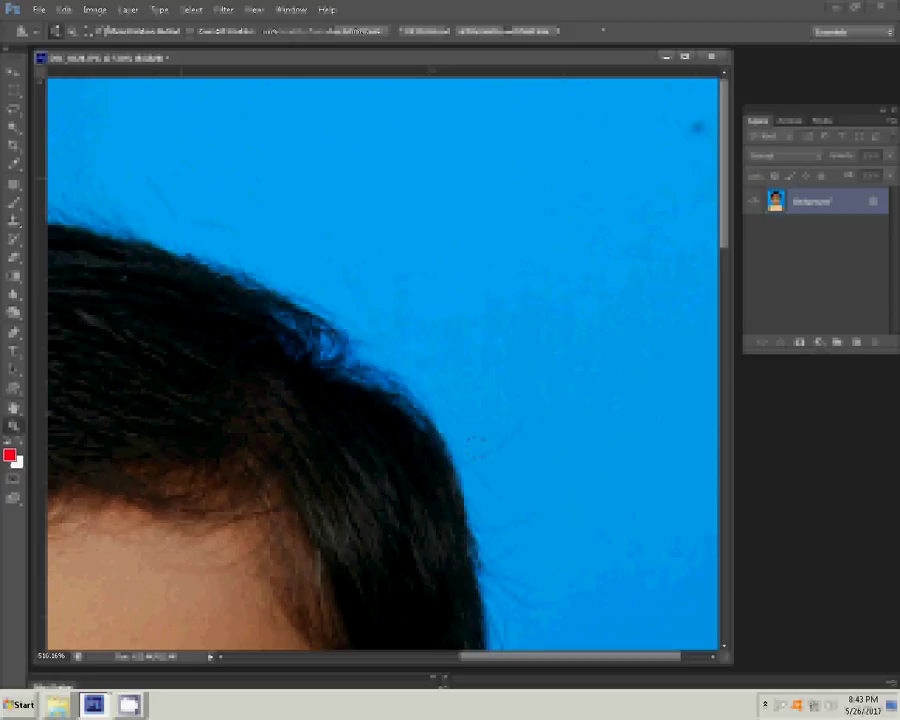
{"action": "scroll", "coordinate": [494, 240], "scroll_direction": "down", "scroll_amount": 2}
{"action": "scroll", "coordinate": [491, 230], "scroll_direction": "down", "scroll_amount": 2}
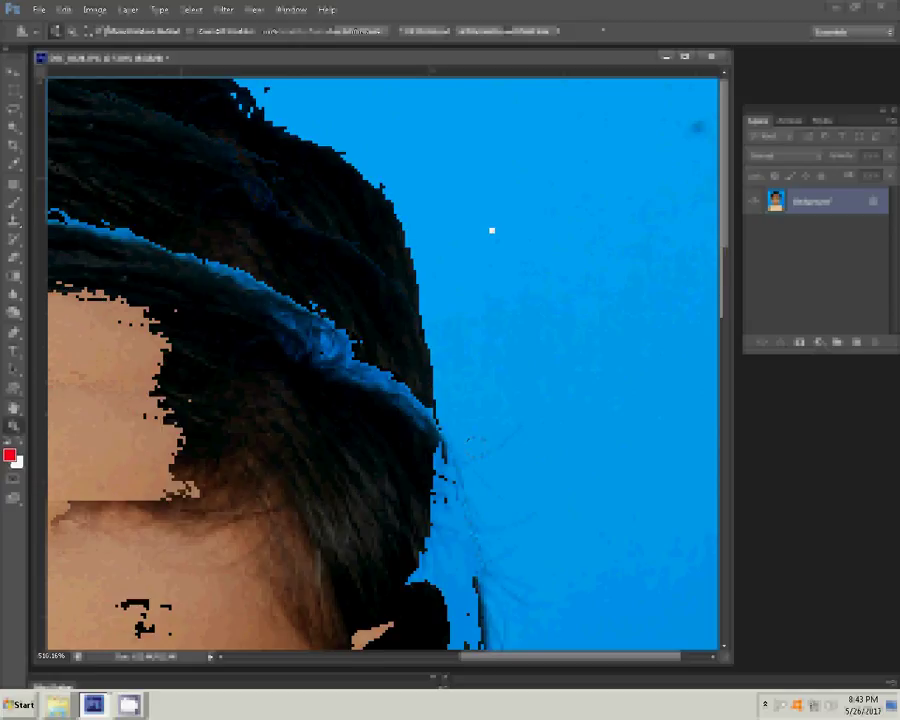
{"action": "left_click_drag", "start_coordinate": [472, 440], "coordinate": [505, 325]}
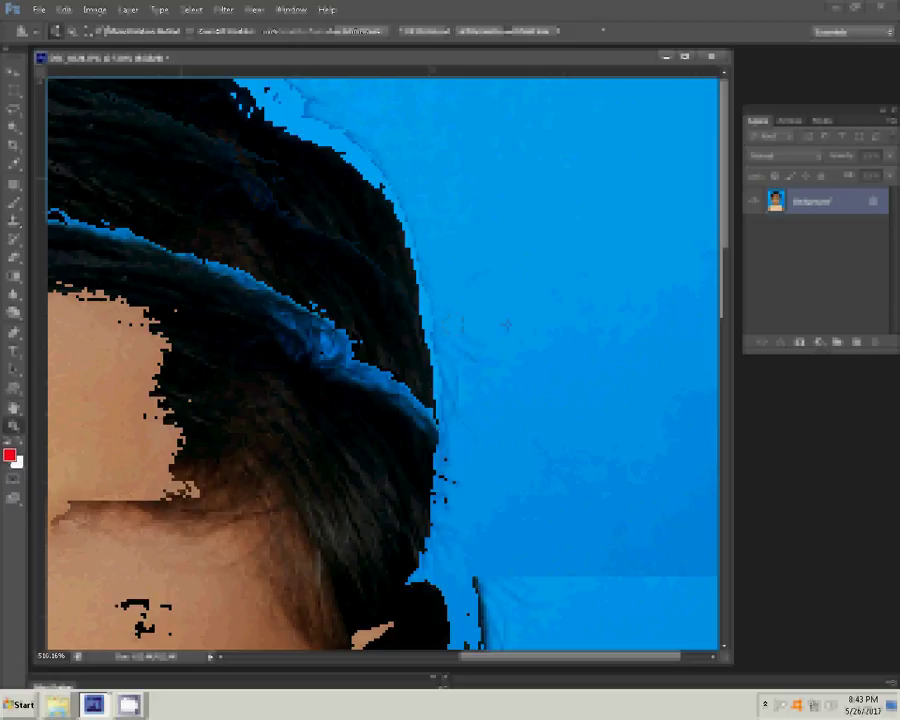
- Clone clean blue background over the faint strands above the hair, then zoom out fully
{"action": "key", "text": "s"}
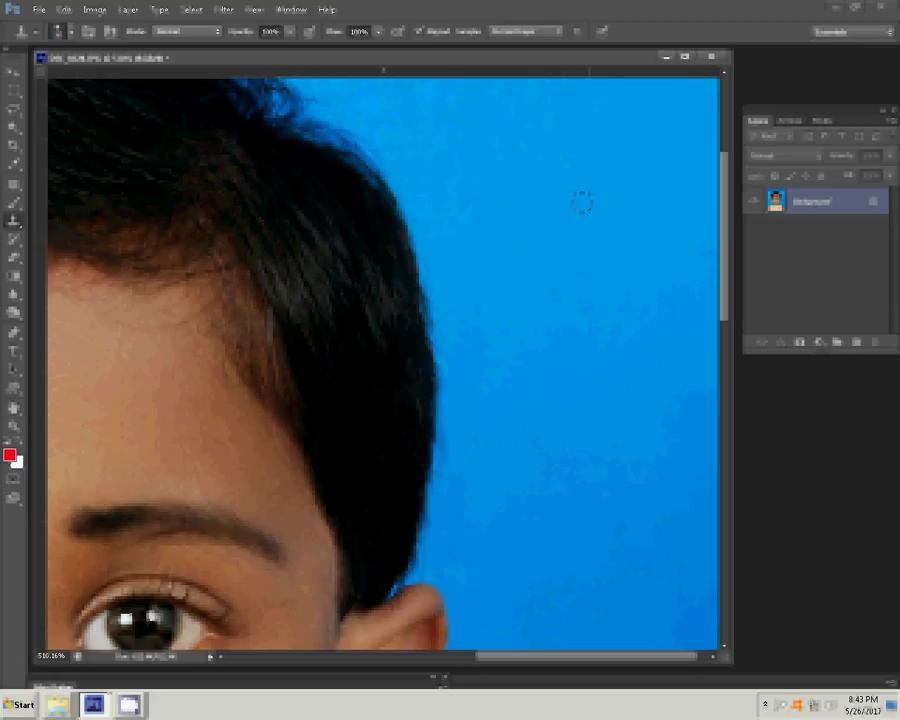
{"action": "scroll", "coordinate": [582, 203], "scroll_direction": "up", "scroll_amount": 2}
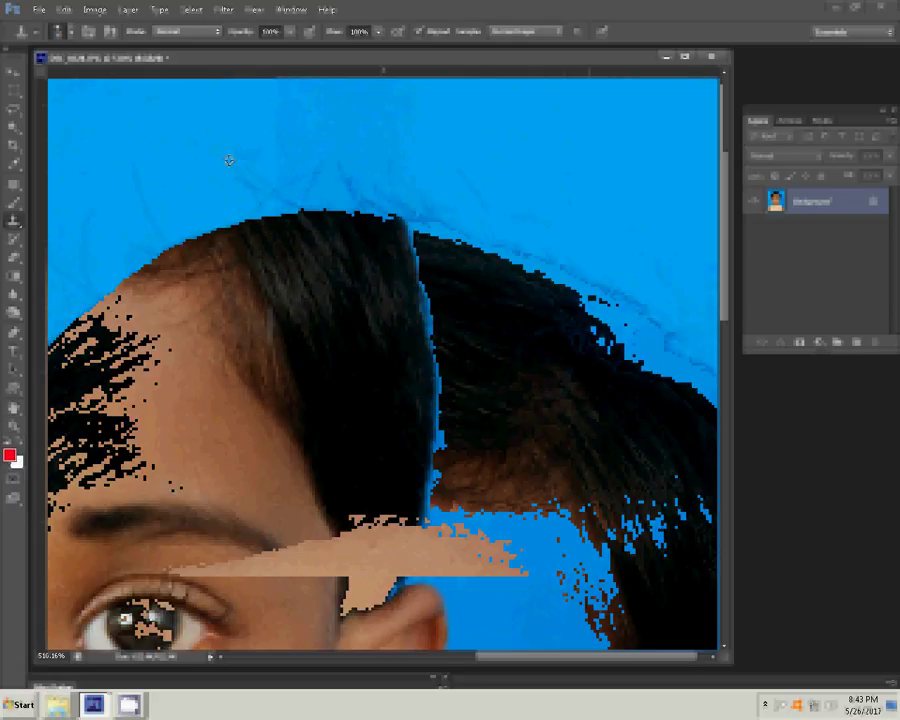
{"action": "left_click_drag", "start_coordinate": [350, 192], "coordinate": [363, 188]}
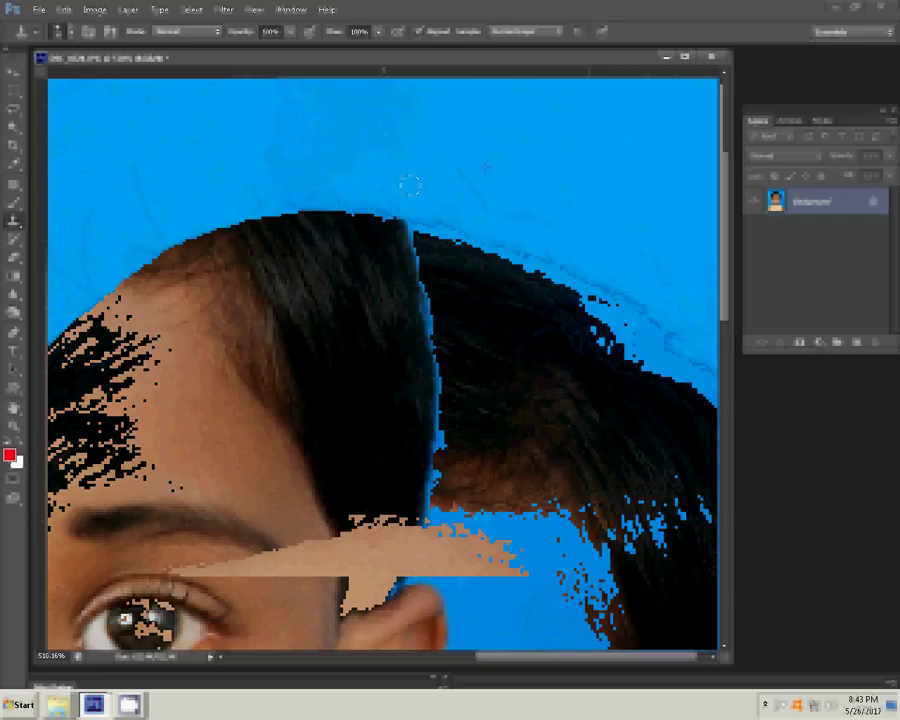
{"action": "scroll", "coordinate": [390, 180], "scroll_direction": "up", "scroll_amount": 2}
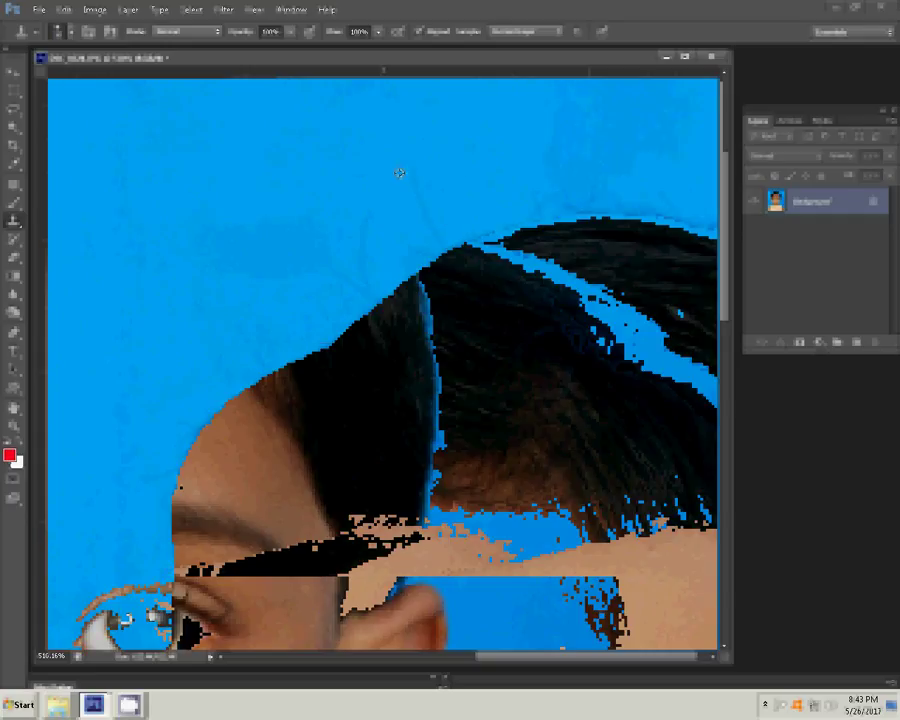
{"action": "scroll", "coordinate": [600, 183], "scroll_direction": "left", "scroll_amount": 5}
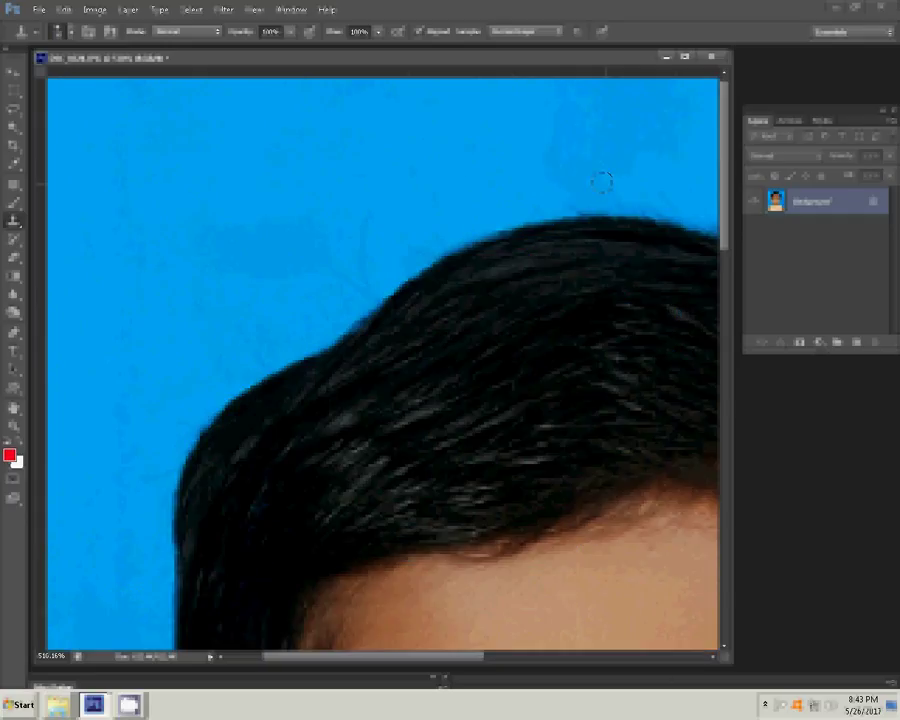
{"action": "key", "text": "shift+s"}
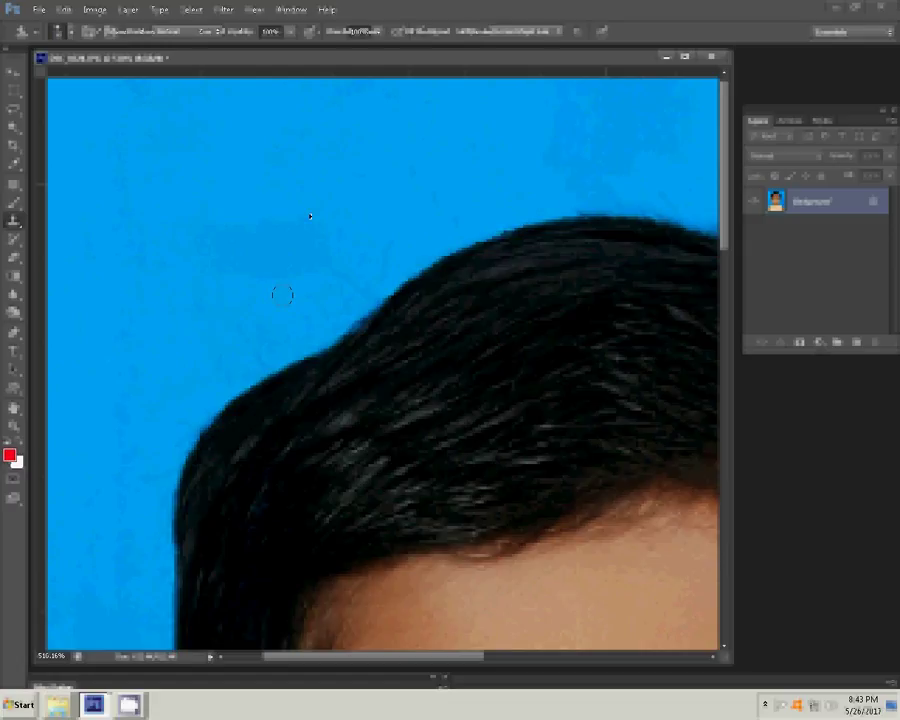
{"action": "key", "text": "ctrl+0"}
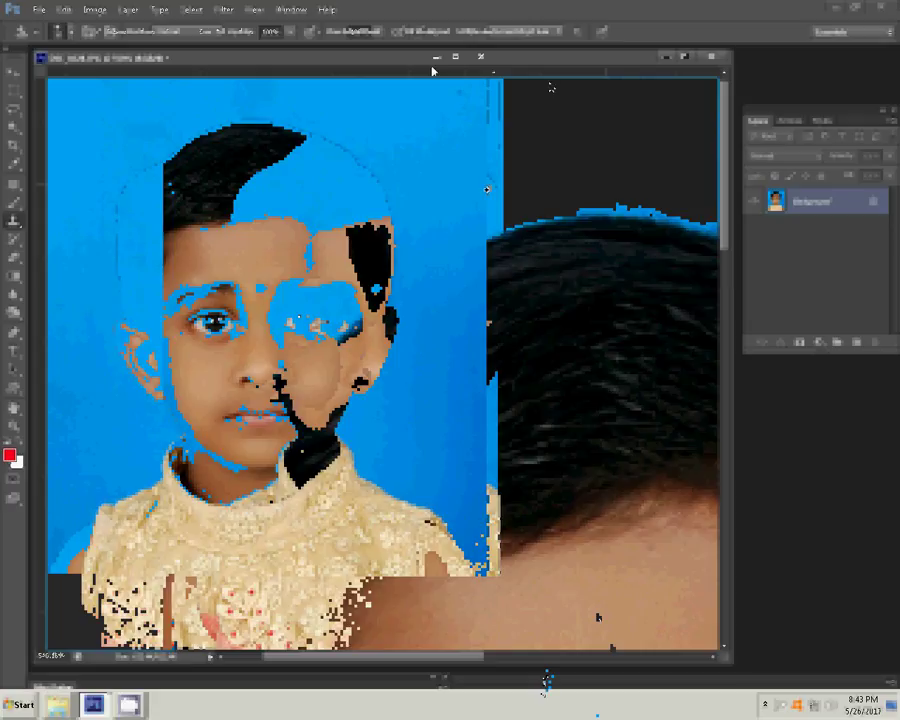
- Run the passport action to build the 8-photo sheet and tint it slightly toward magenta
{"action": "left_click", "coordinate": [795, 121]}
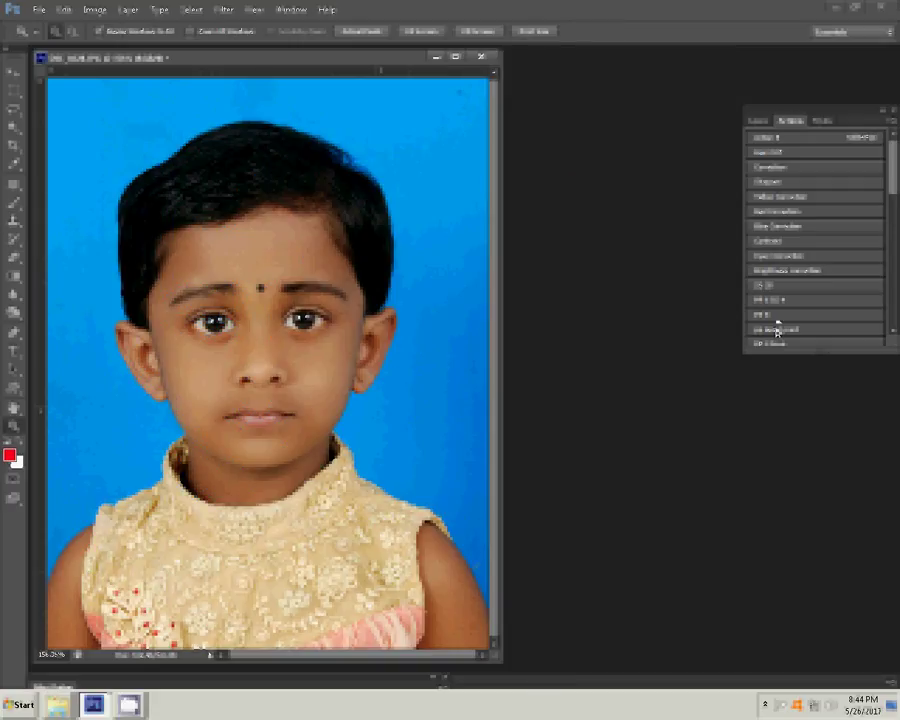
{"action": "left_click", "coordinate": [803, 285]}
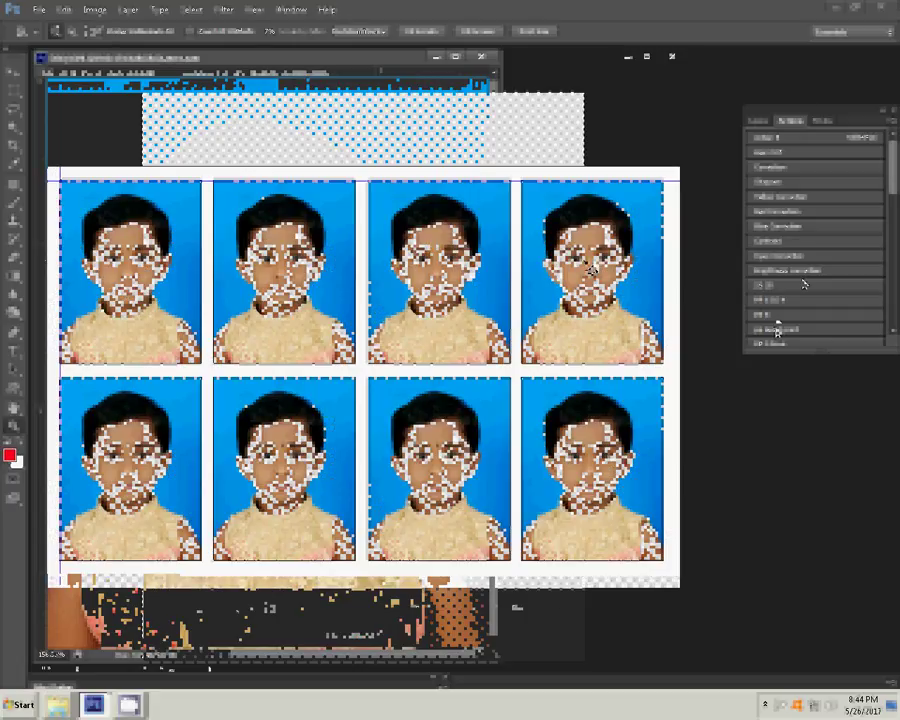
{"action": "left_click_drag", "start_coordinate": [699, 465], "coordinate": [694, 465]}
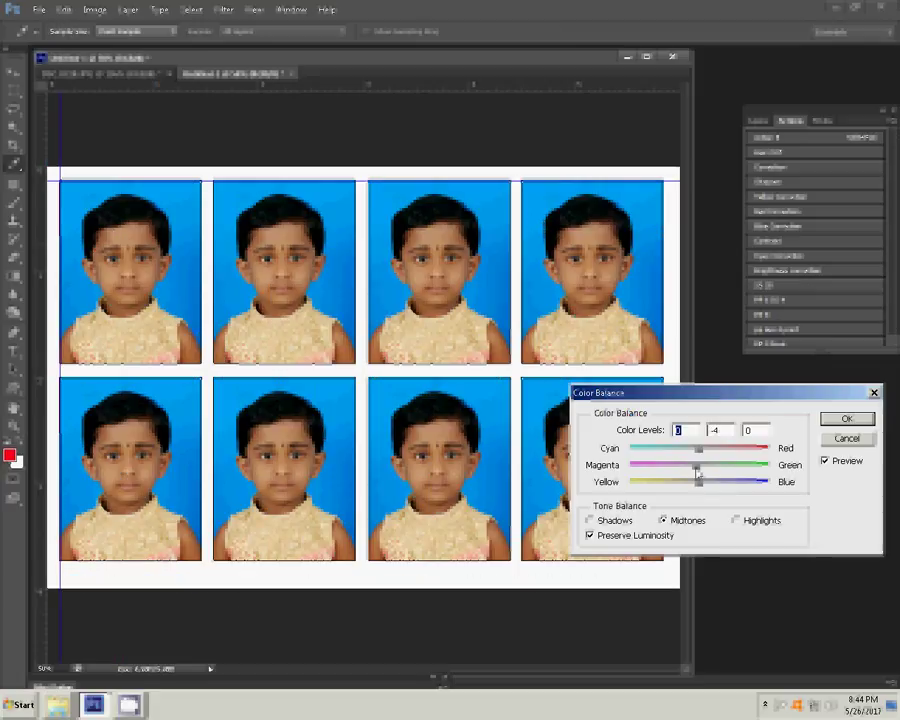
{"action": "left_click", "coordinate": [846, 419]}
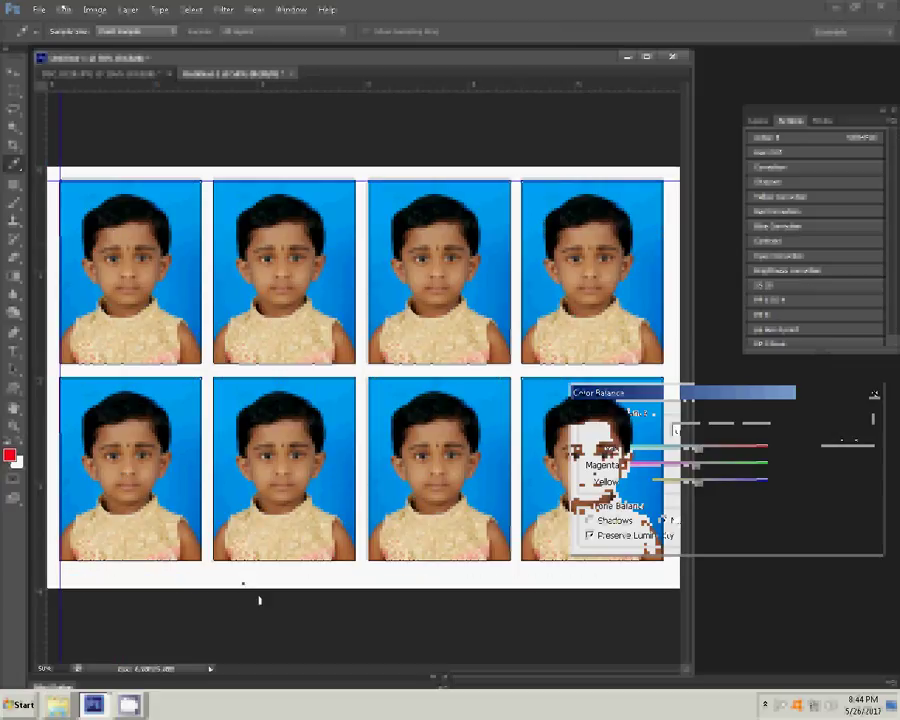
- Rotate the sheet 90° clockwise to portrait and start a Save As
{"action": "left_click", "coordinate": [94, 9]}
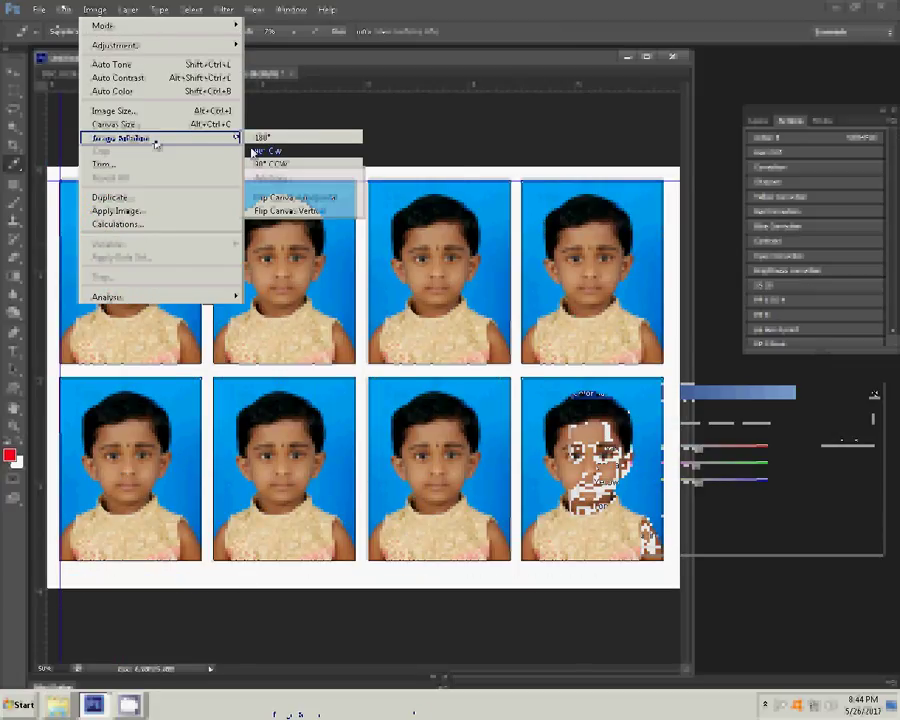
{"action": "left_click", "coordinate": [256, 151]}
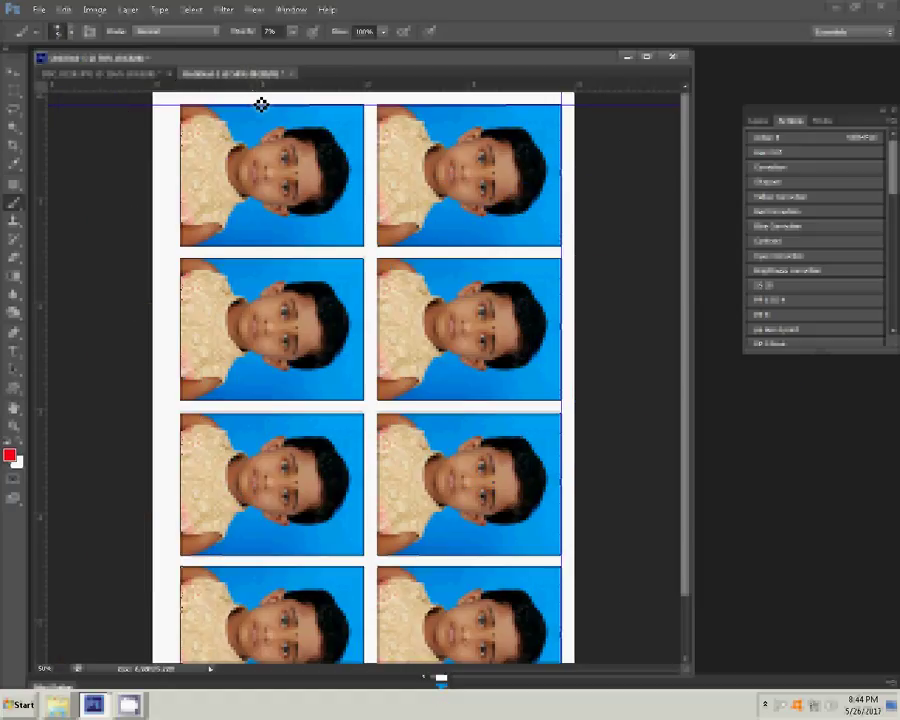
{"action": "key", "text": "ctrl+s"}
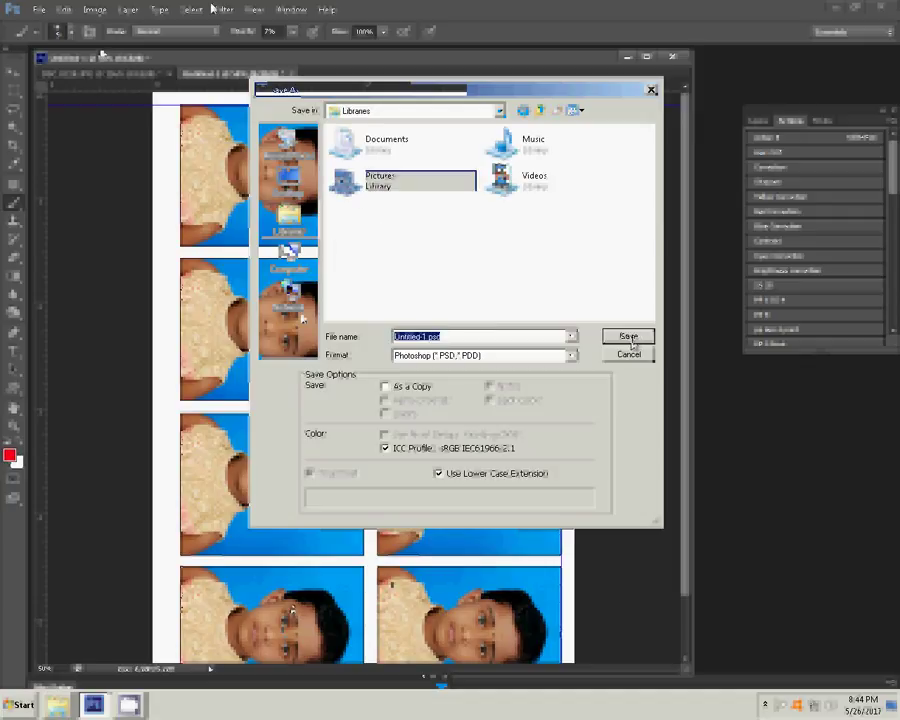
- Save the sheet as JPEG '101' in Pictures, accepting the default JPEG options
{"action": "key", "text": "alt+Down"}
{"action": "key", "text": "j"}
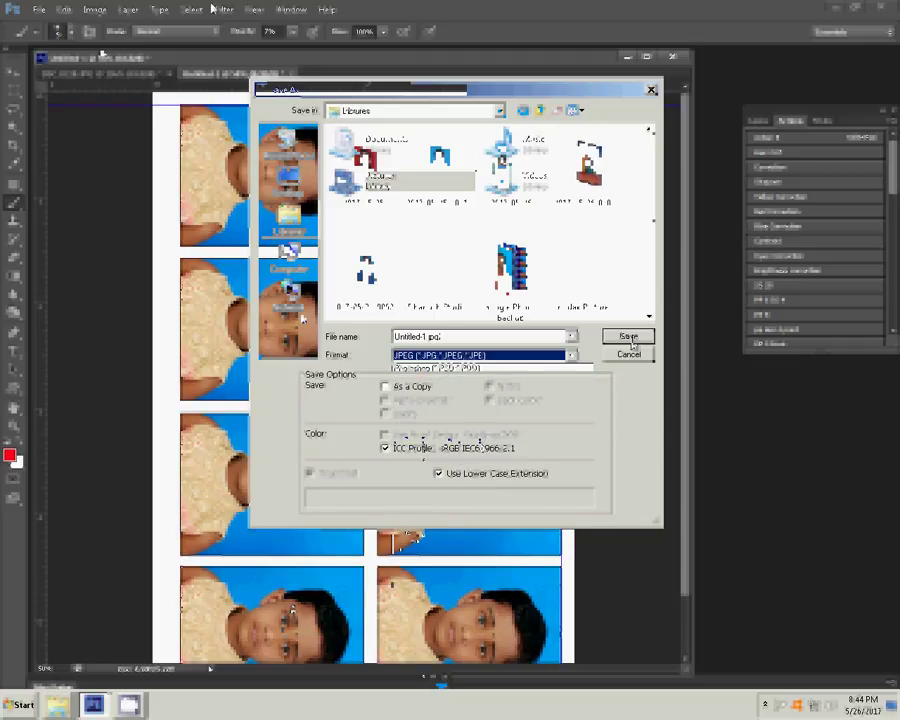
{"action": "left_click", "coordinate": [630, 337]}
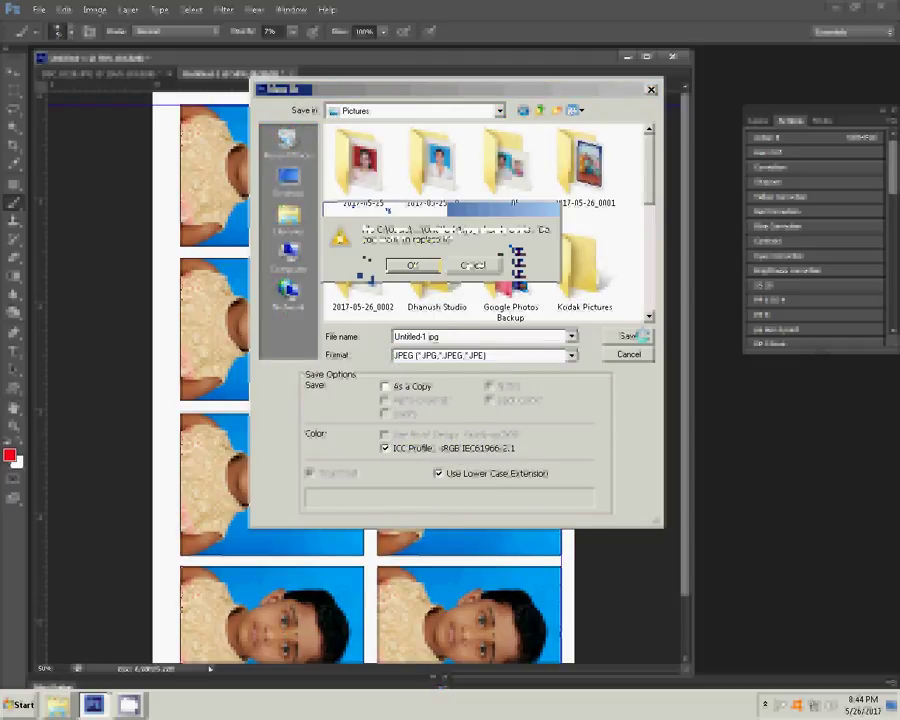
{"action": "key", "text": "Escape"}
{"action": "type", "text": "101"}
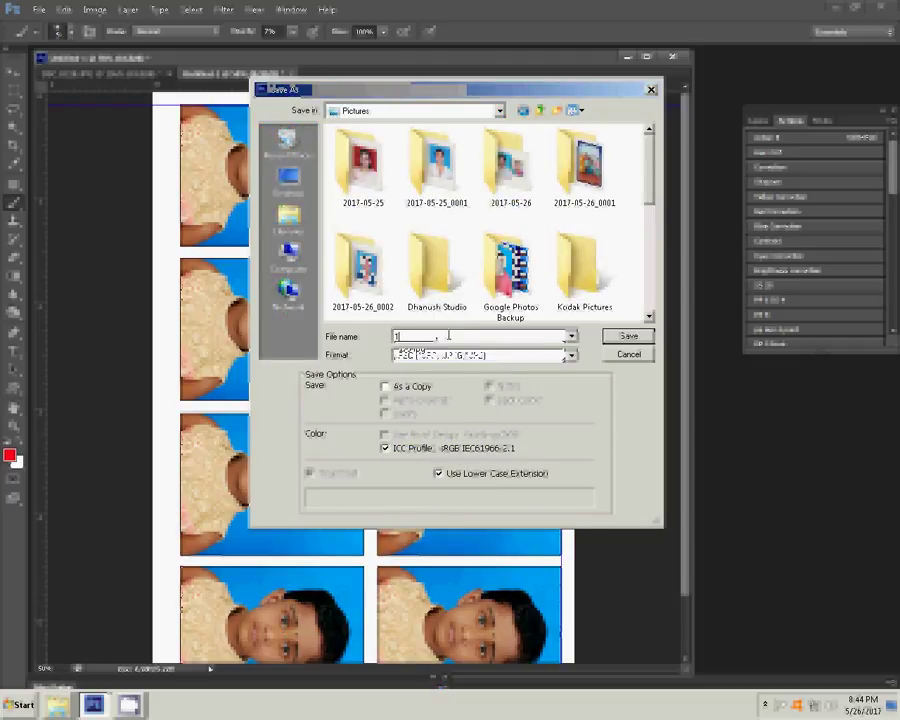
{"action": "left_click", "coordinate": [630, 337]}
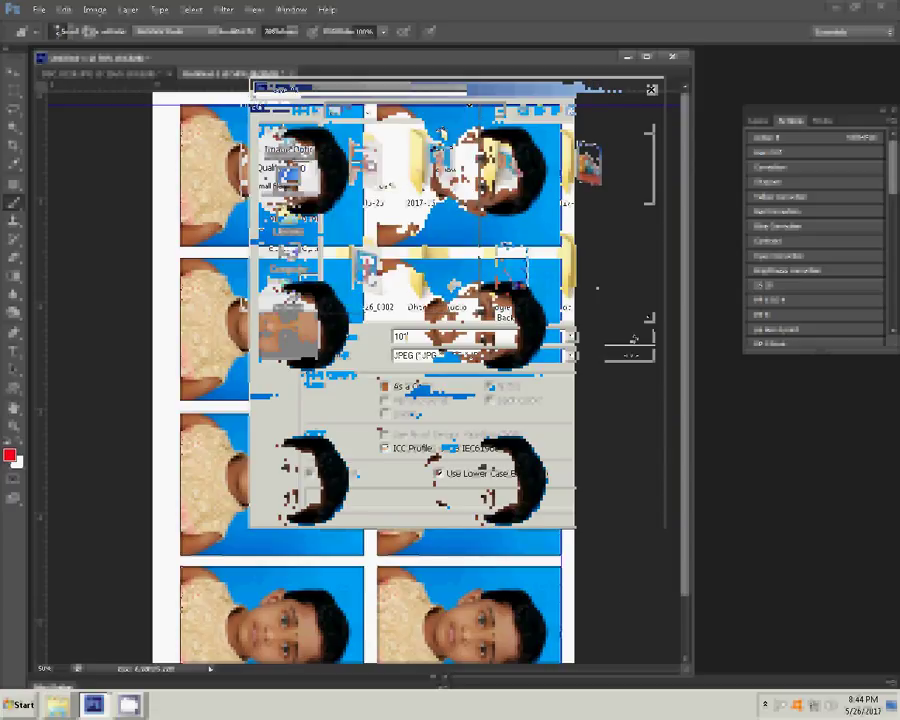
{"action": "key", "text": "Return"}
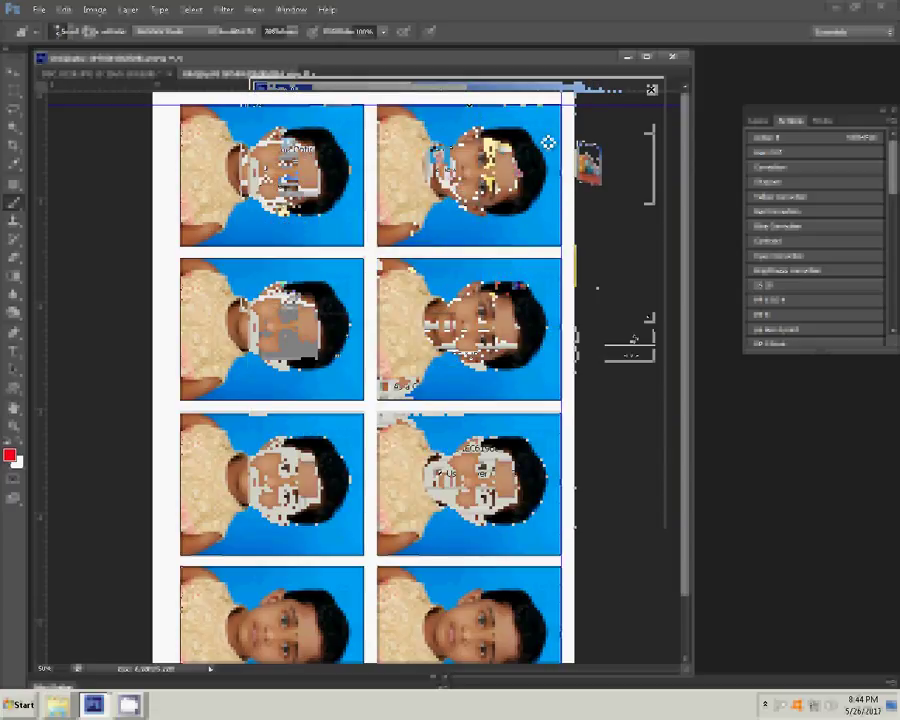
- Print the passport sheet on the HiTi S420 printer
{"action": "left_click", "coordinate": [38, 10]}
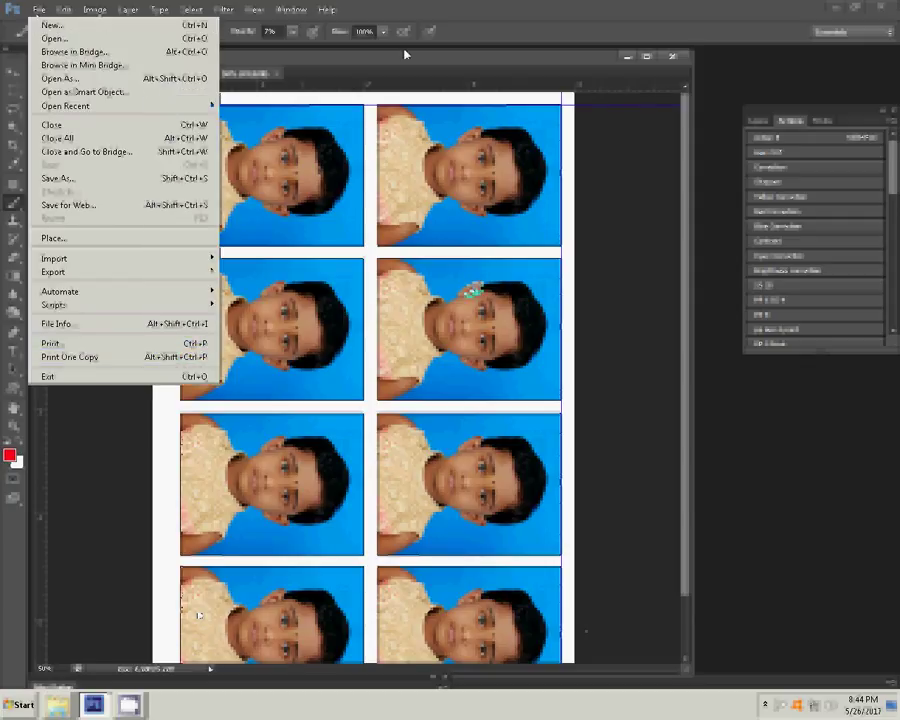
{"action": "key", "text": "ctrl+p"}
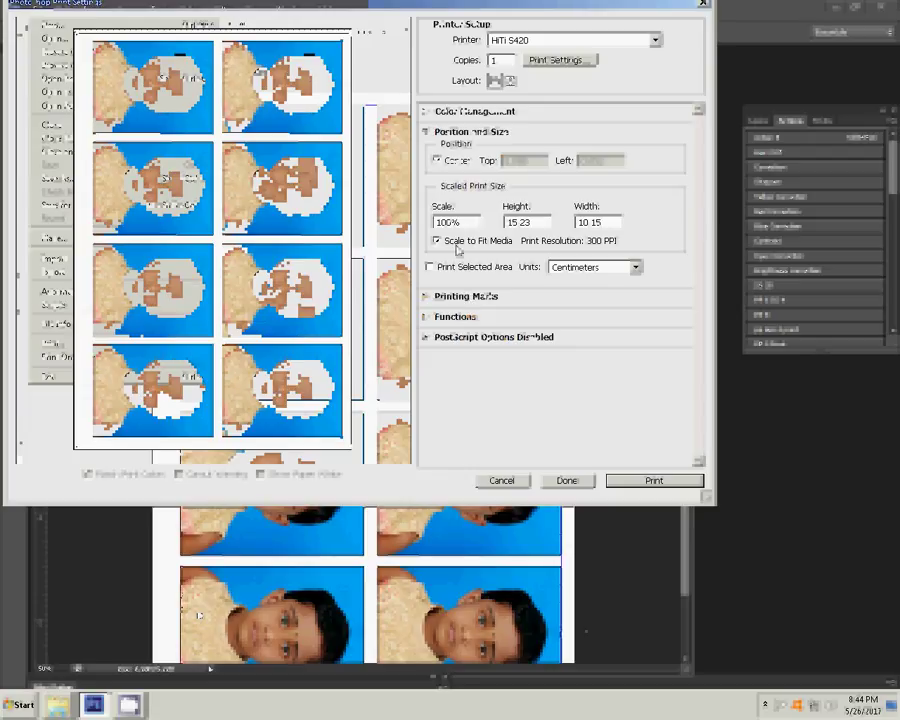
{"action": "left_click", "coordinate": [654, 480]}
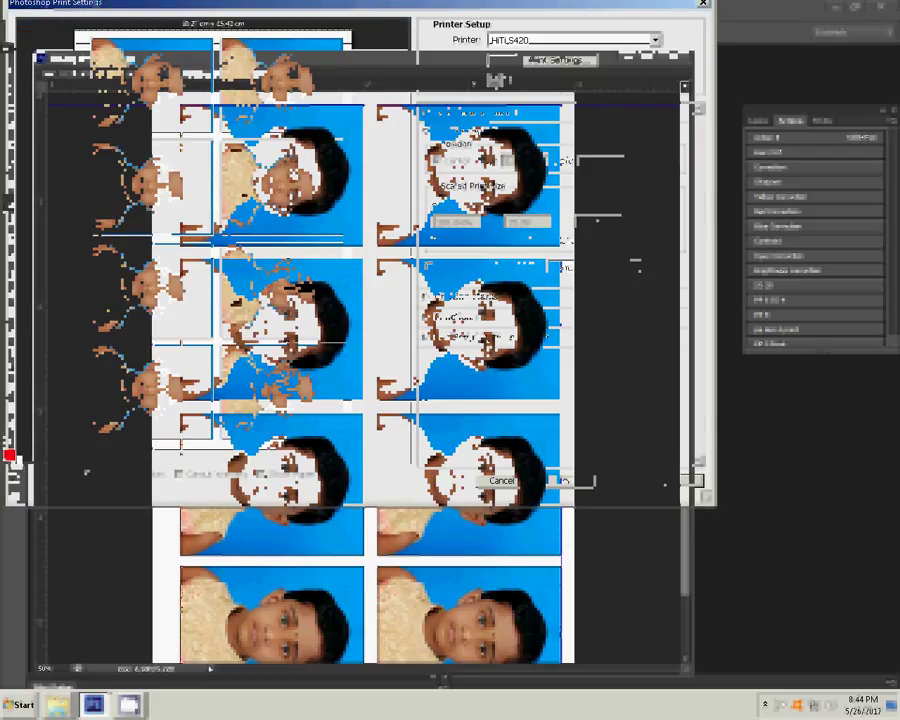